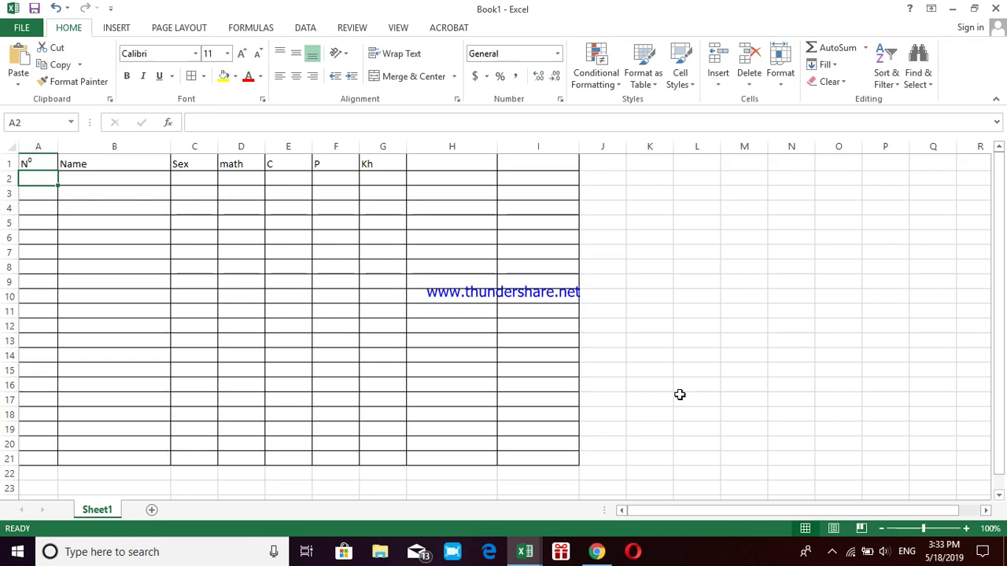
Enter 1 in A2 and fill the series down to A11, numbering students 1–10
click(831, 553)
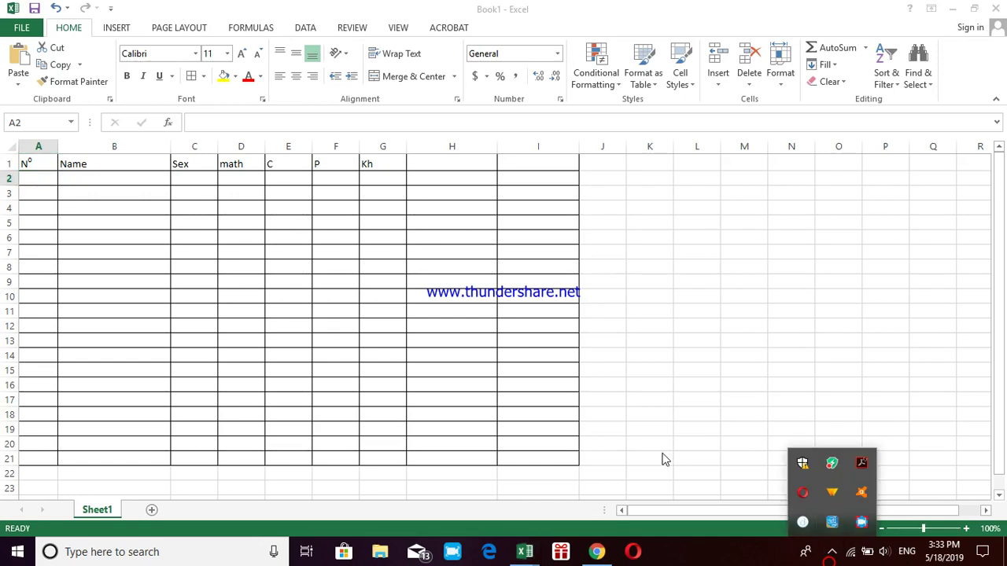
click(621, 426)
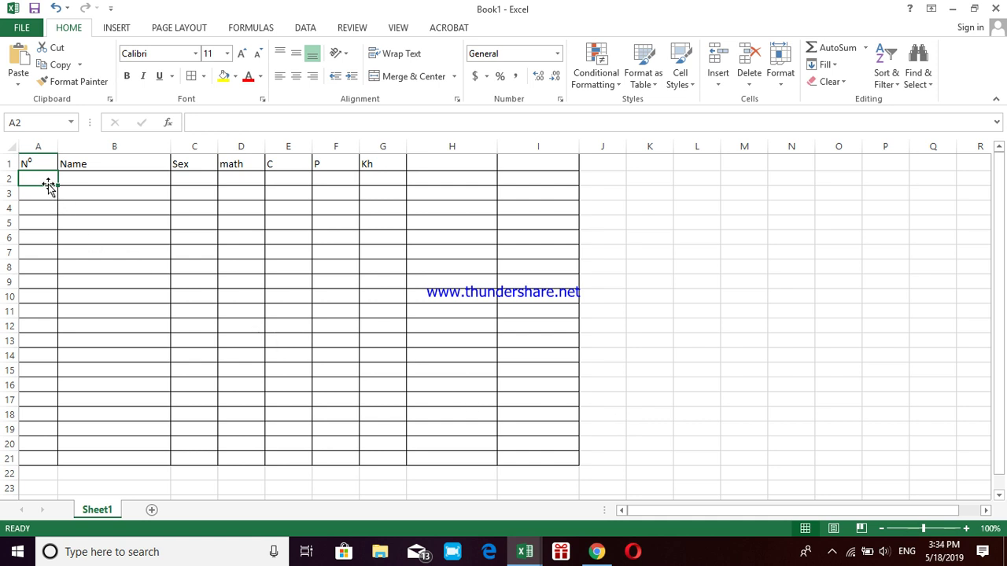
text(1)
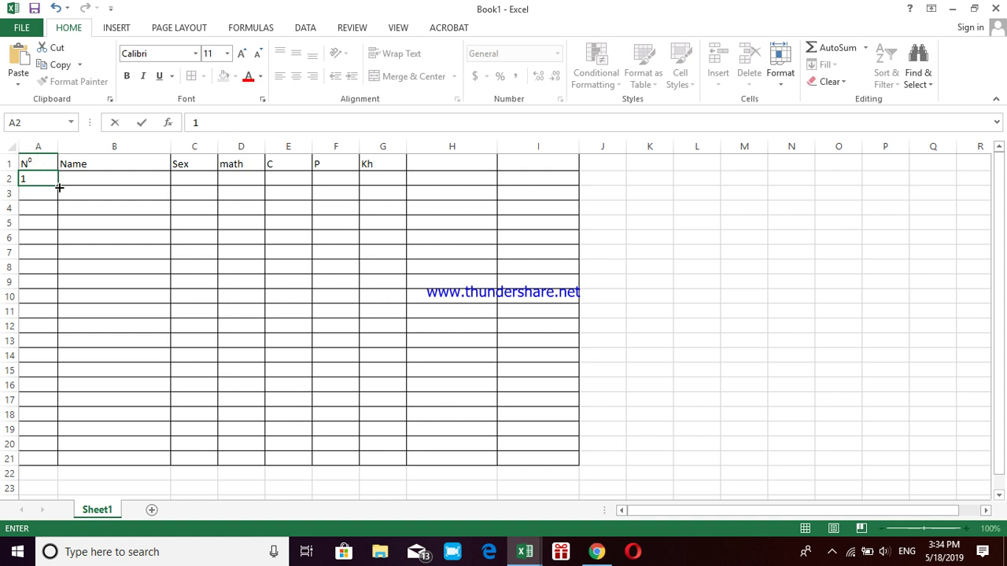
drag(59, 188, 55, 181)
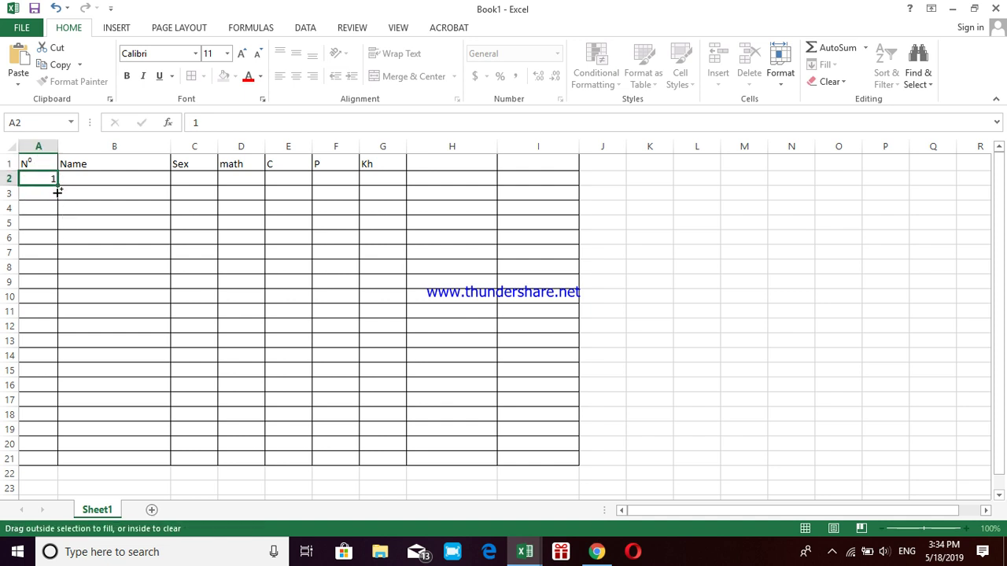
drag(55, 186, 61, 317)
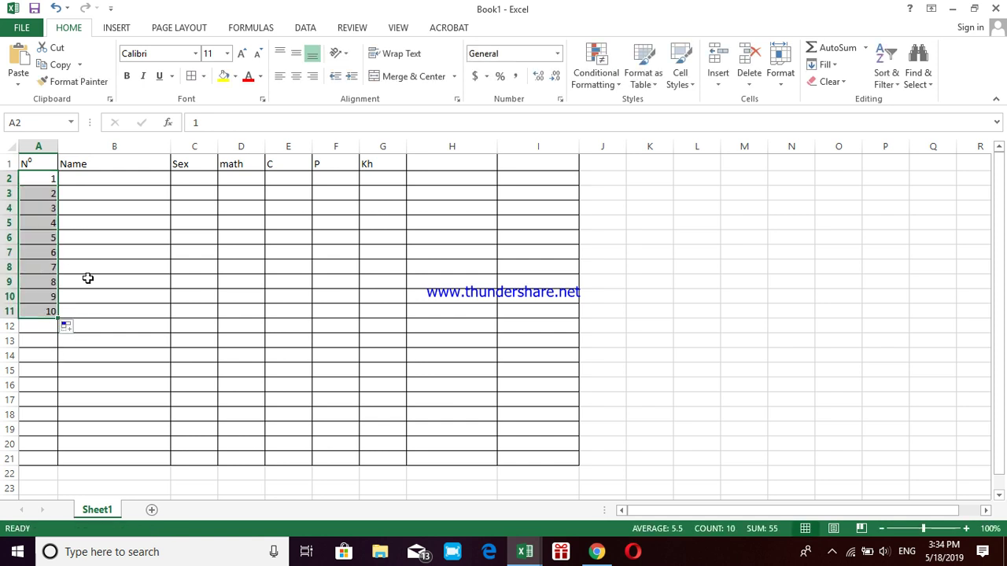
click(92, 180)
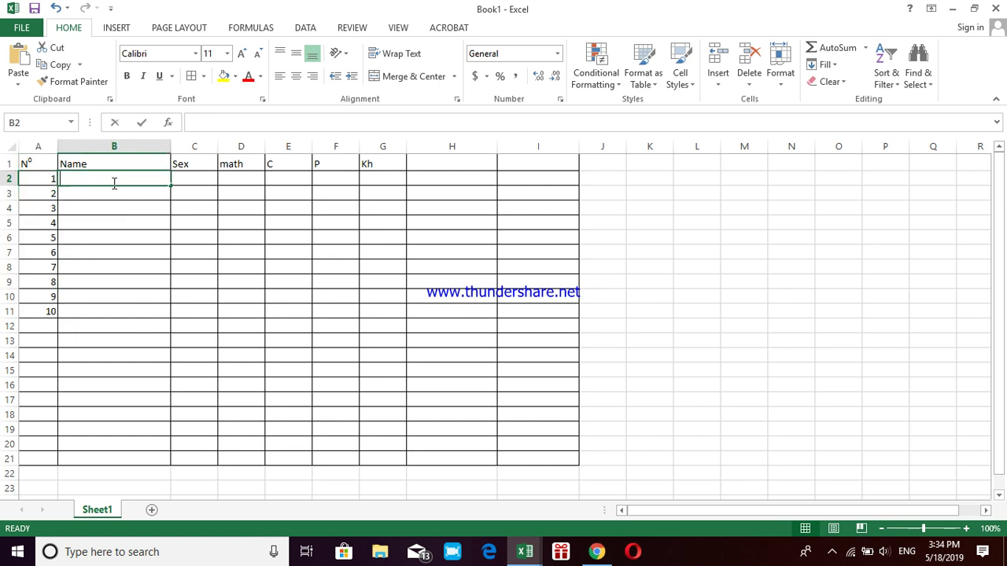
Enter names A, B, C, D in B2–B5, then EF and GH in B6–B7
text(A)
key(Return)
text(B)
key(Return)
text(C)
key(Return)
text(D)
key(Return)
text(E)
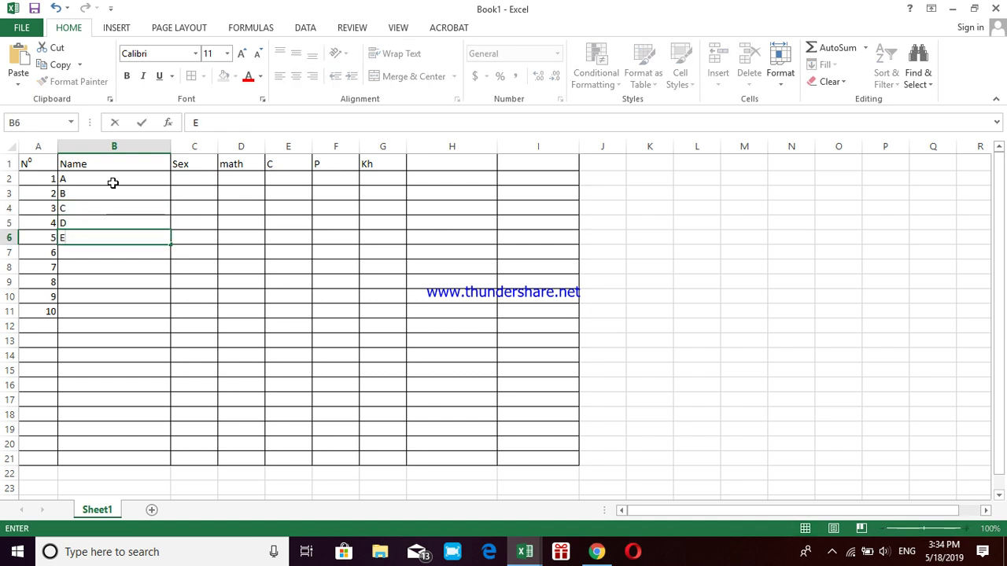
text(F)
key(Return)
text(GH)
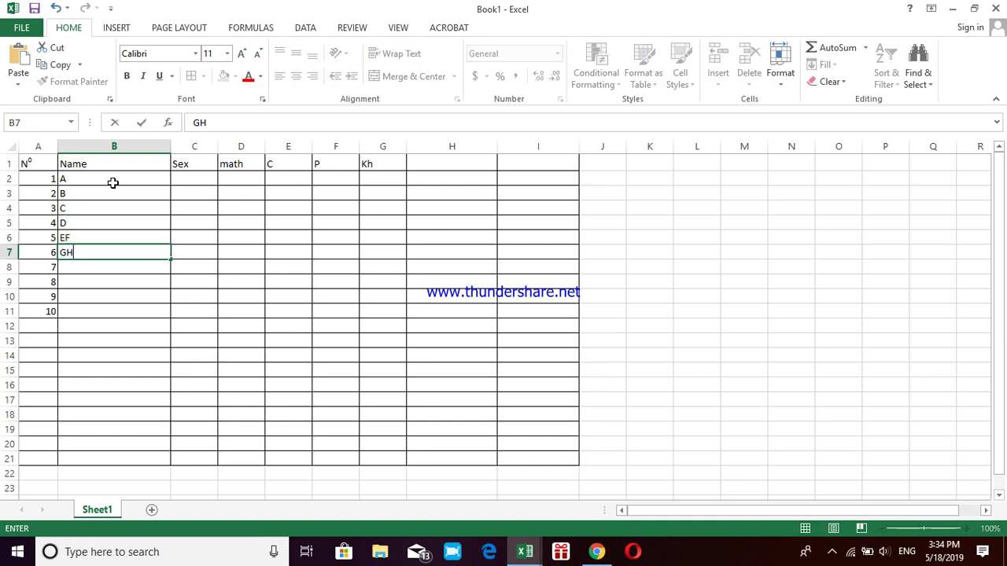
Correct the mistaken names so B6 reads E and B7 reads F
key(Up)
key(Down)
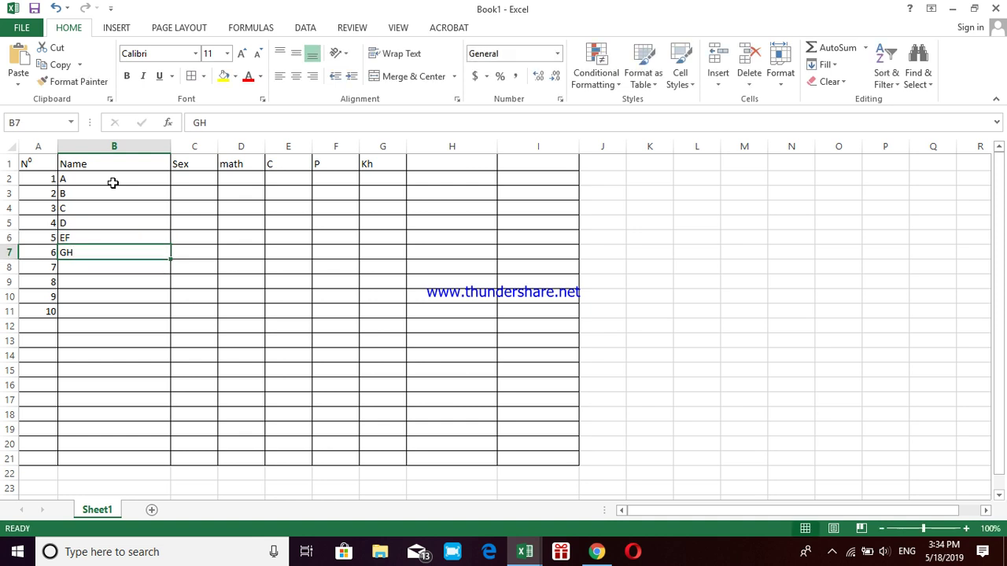
key(Up)
key(BackSpace)
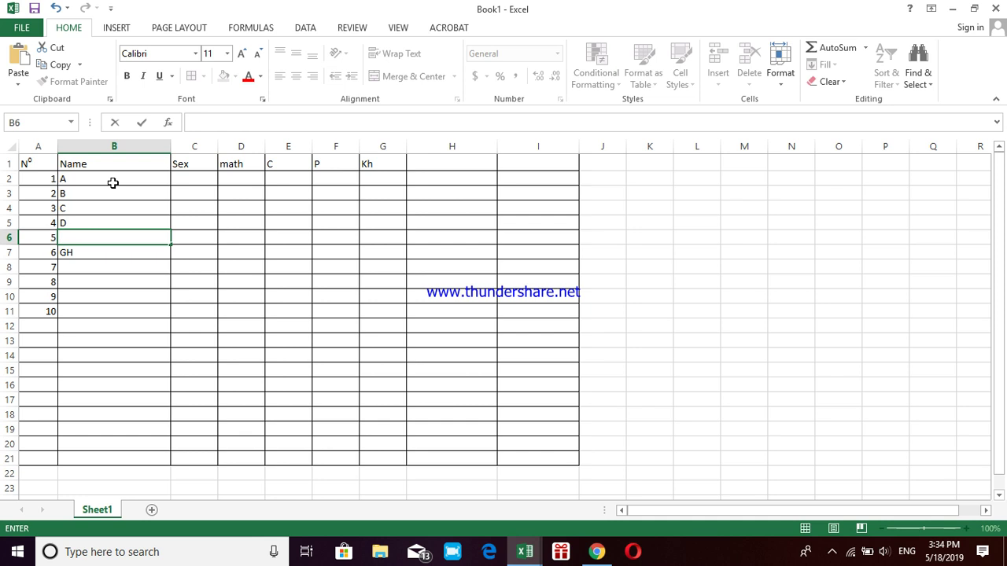
text(E)
key(Return)
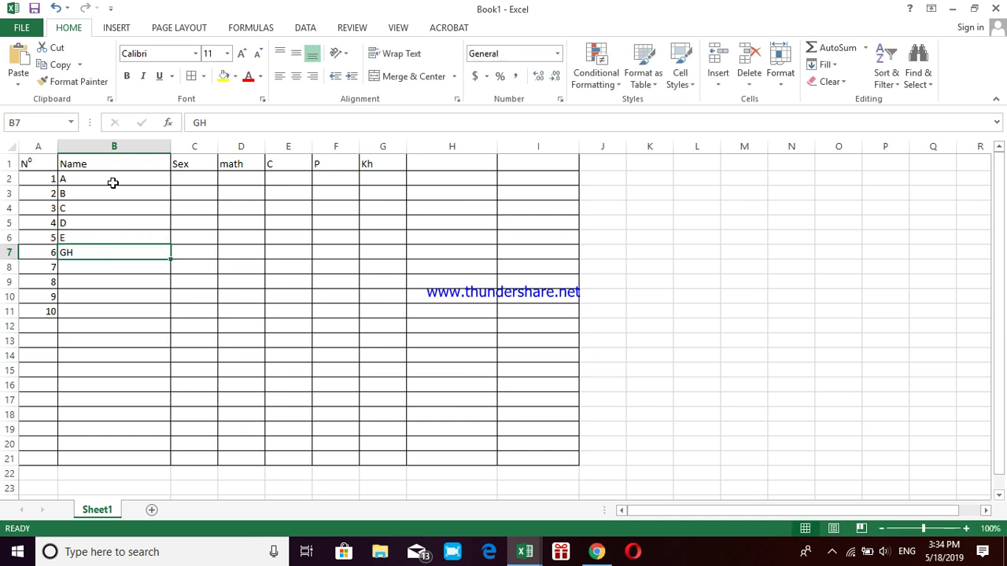
text(F)
key(Return)
Enter names G, H, I and J in B8–B11
text(G)
key(Return)
text(H)
key(Return)
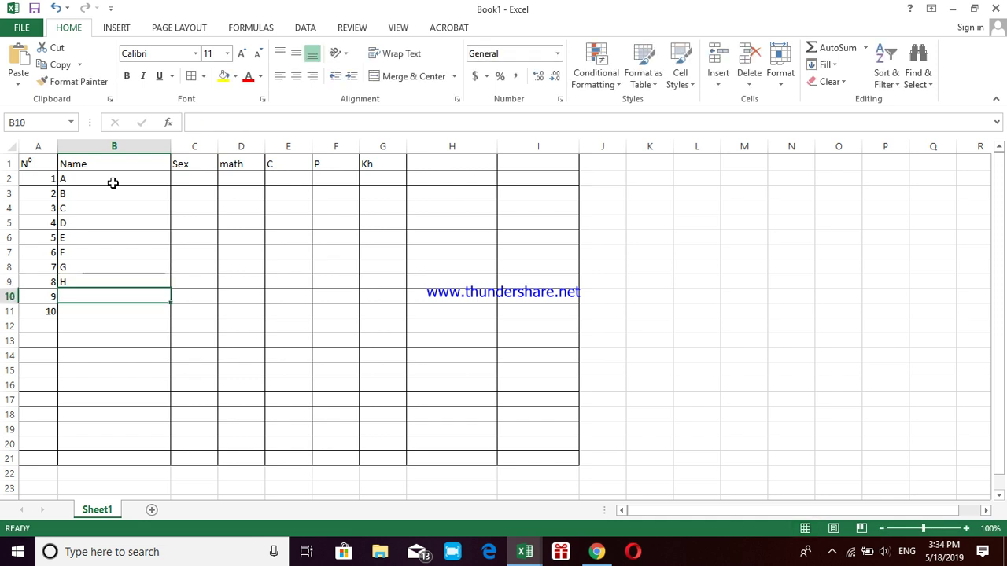
text(I)
key(Return)
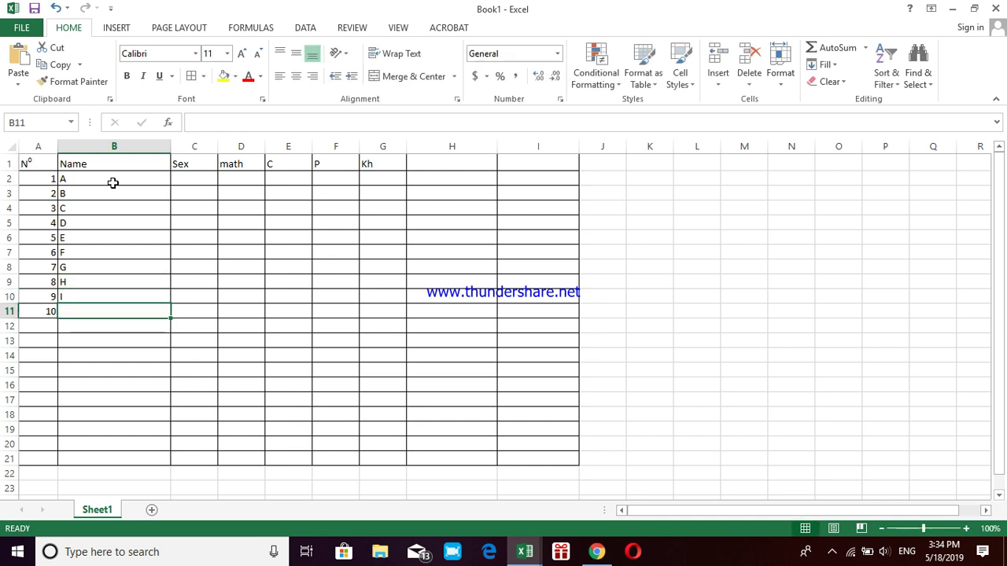
text(J)
key(Return)
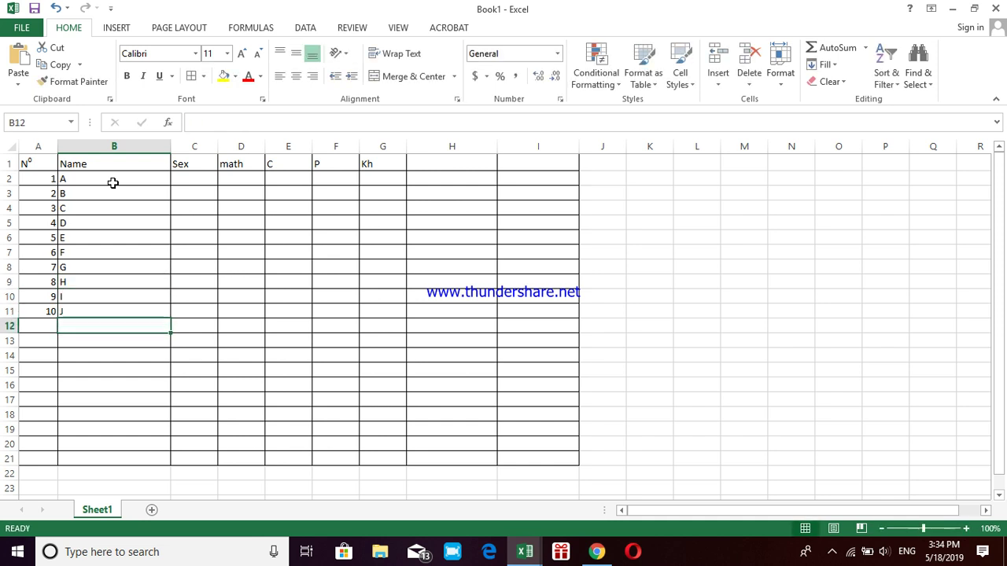
click(196, 182)
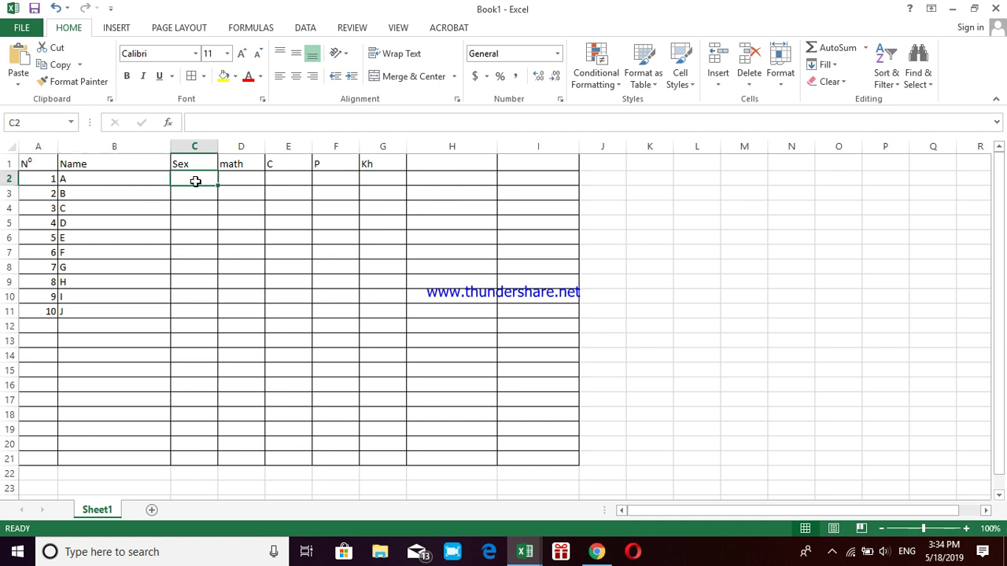
Enter F in C2 and M in C3, with C4 mistakenly getting MF
text(F)
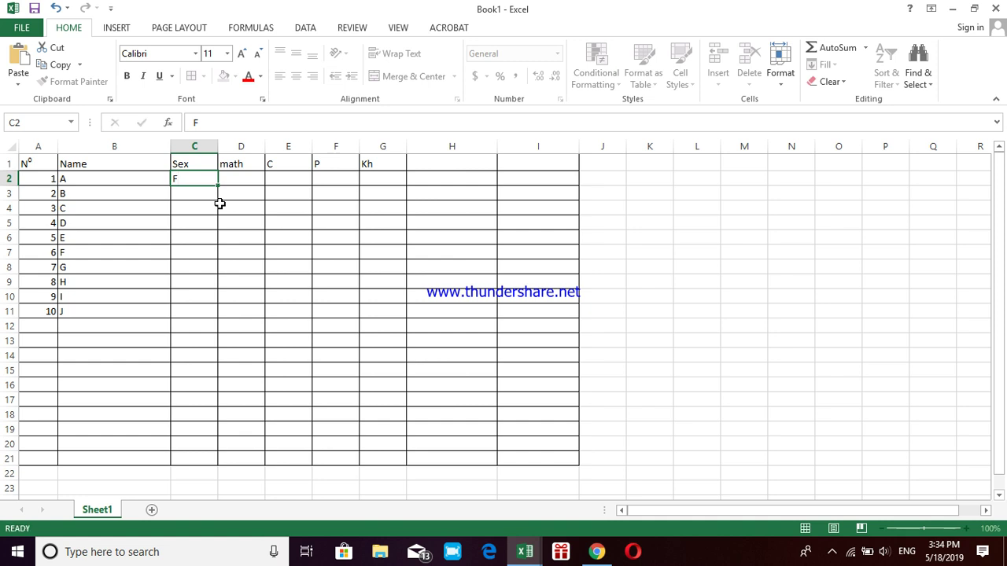
key(Return)
text(M)
key(Return)
key(shift+Down)
text(F)
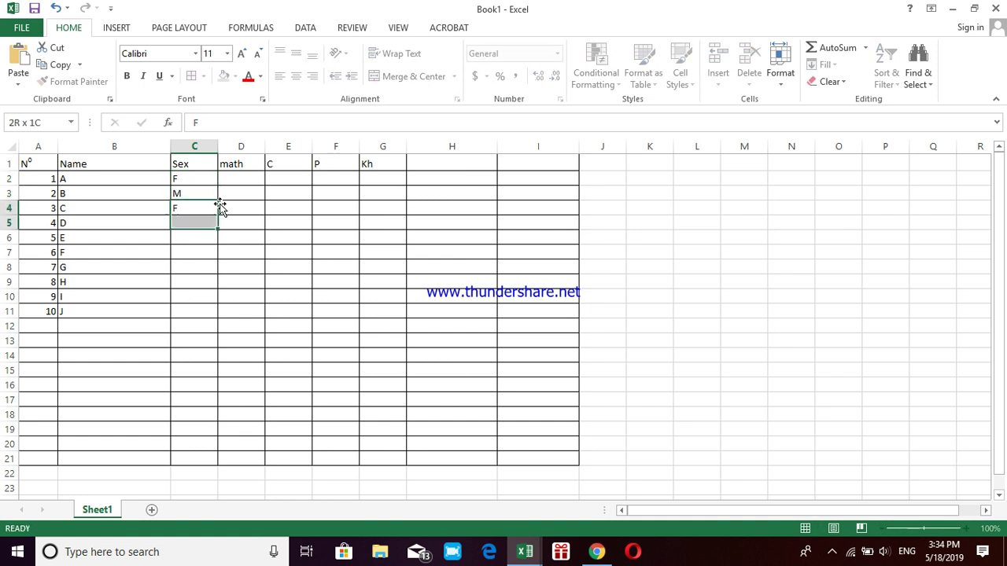
key(BackSpace)
text(MF)
key(Return)
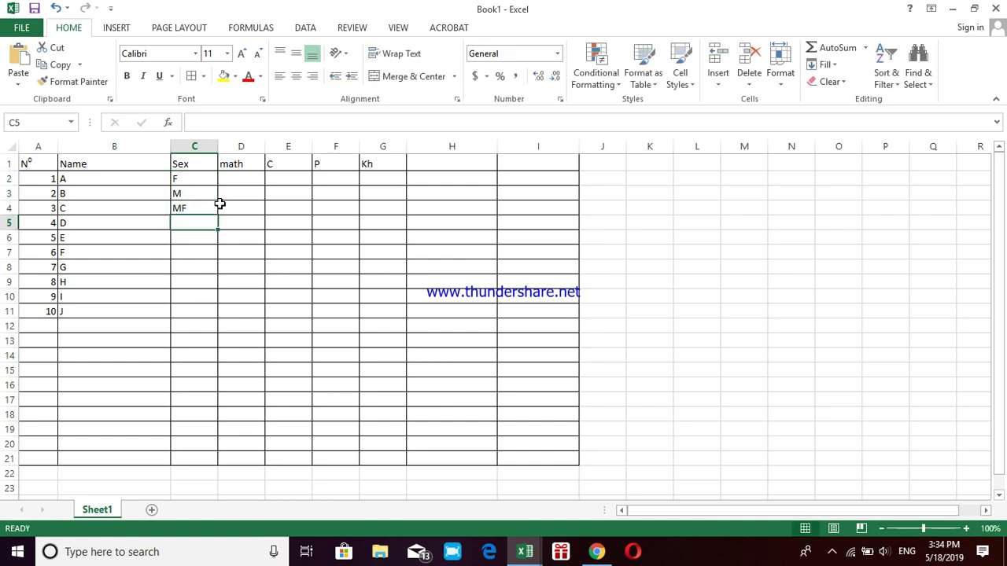
Correct C4 to M and enter F in C5
click(196, 210)
key(BackSpace)
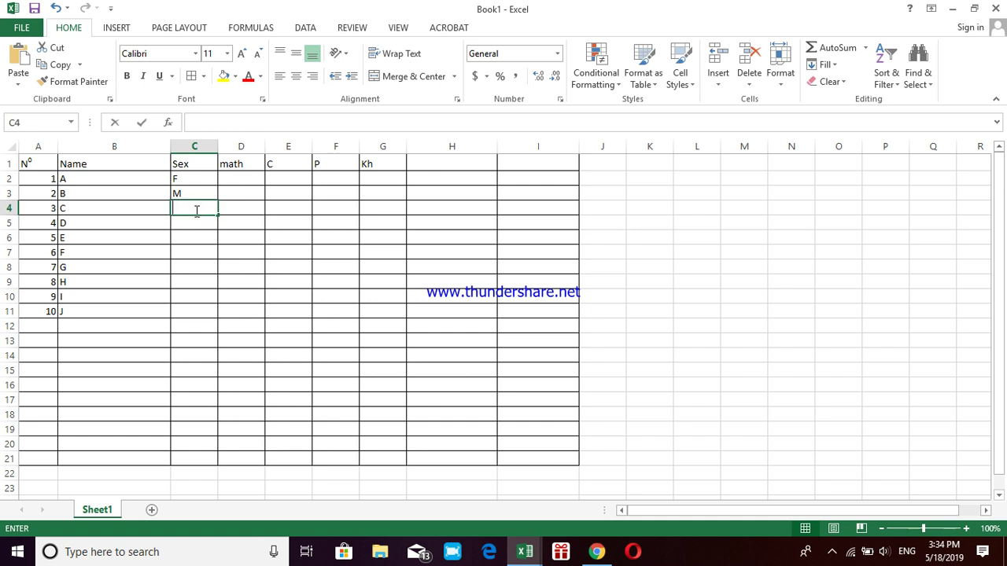
text(M)
key(Return)
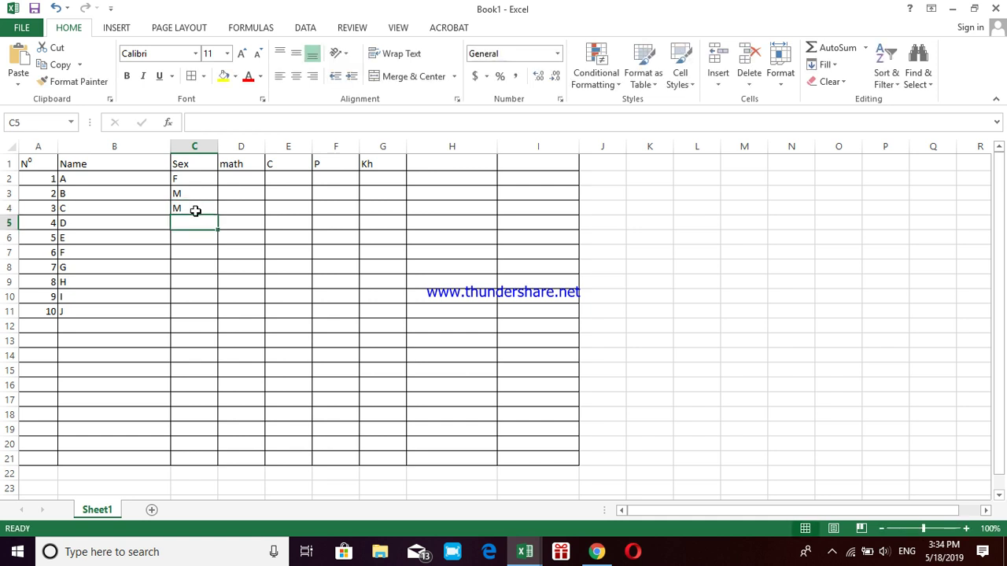
text(F)
key(BackSpace)
key(Return)
Enter F, F, F, M, M, M in C6–C11
text(F)
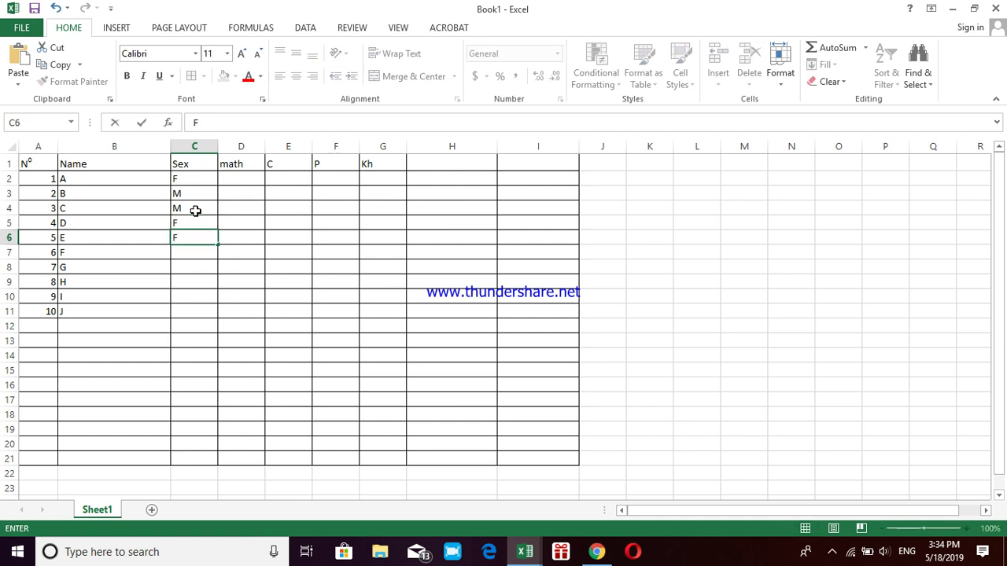
key(Return)
text(F)
key(Return)
text(F)
key(Return)
text(M)
key(Return)
text(M)
key(Return)
text(M)
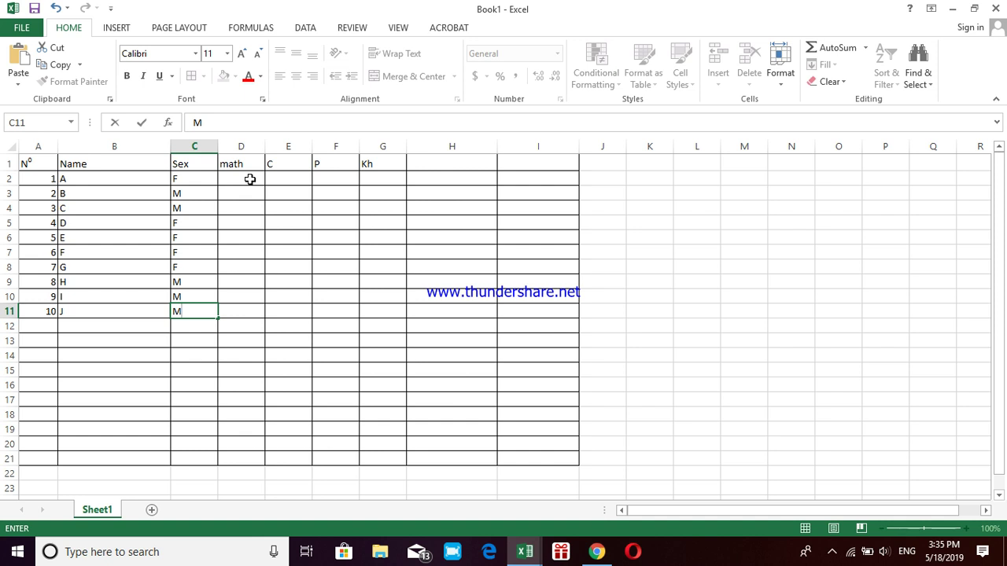
click(250, 179)
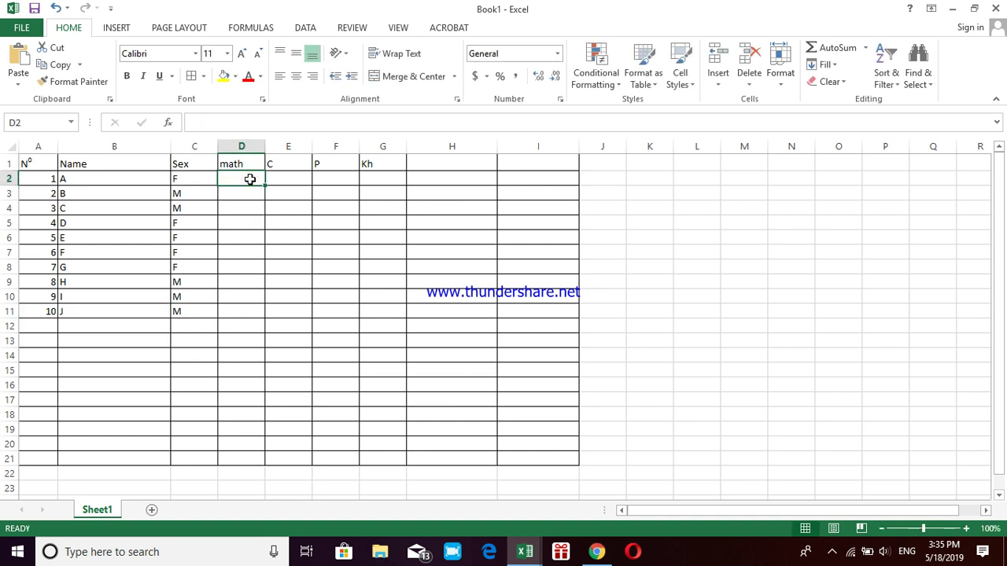
Enter math scores 56, 69, 45, 70, 89 for students A–E in D2–D6
text(56)
key(Return)
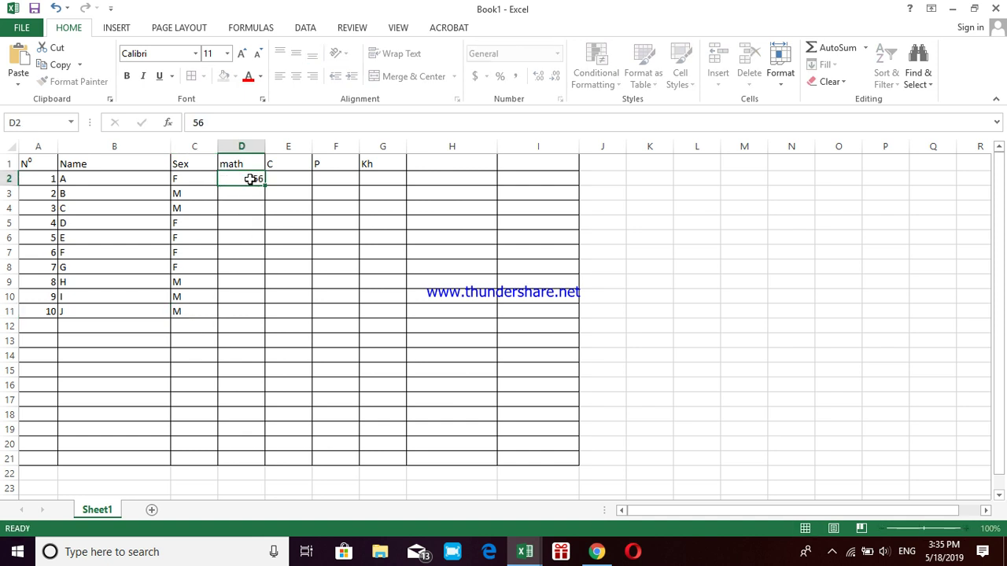
text(69)
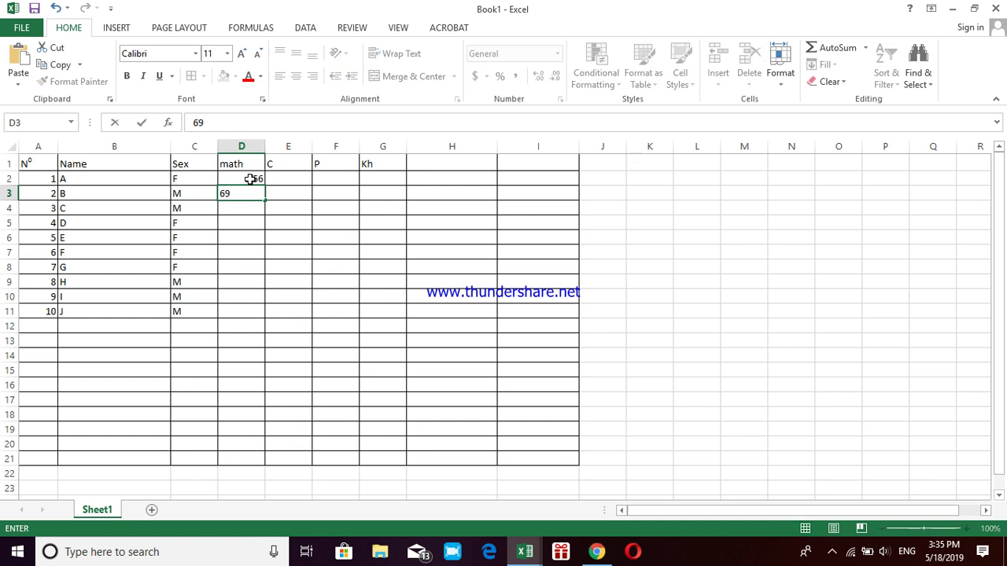
key(Return)
text(45)
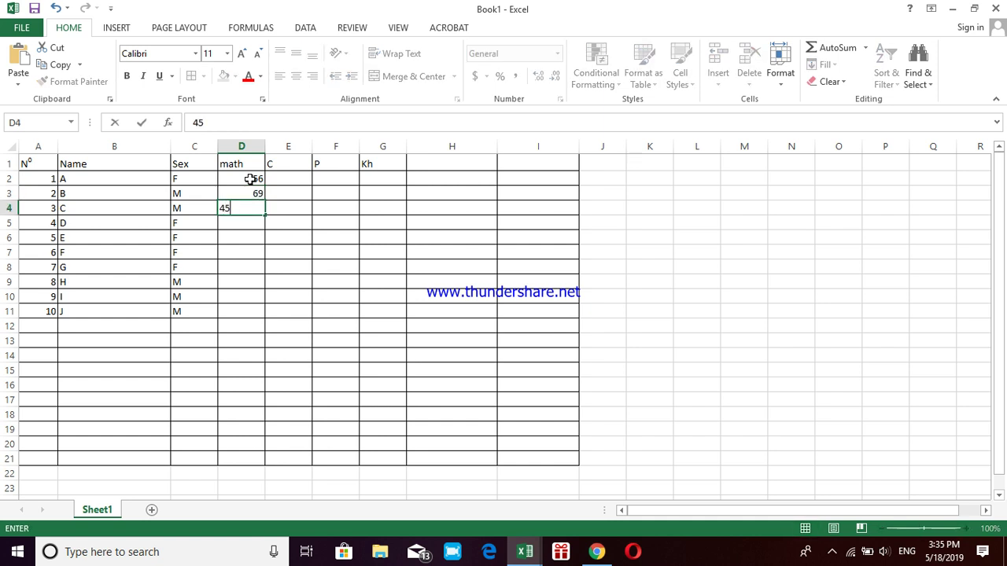
key(Return)
text(70)
key(Return)
text(89)
key(Return)
Enter math scores 75, 64, 75, 46, 57 for students F–J in D7–D11
text(75)
key(Return)
text(64)
key(Return)
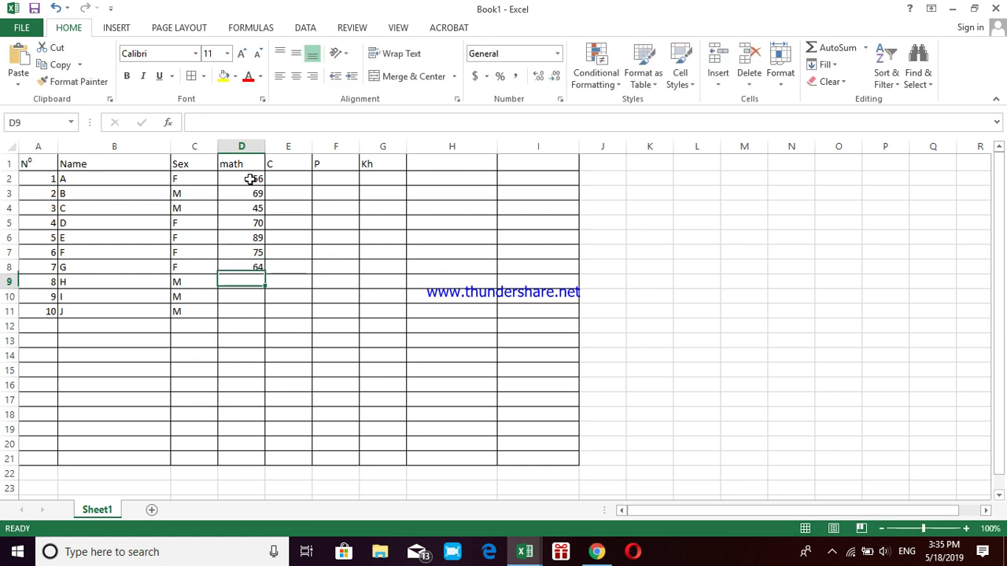
text(75)
key(Return)
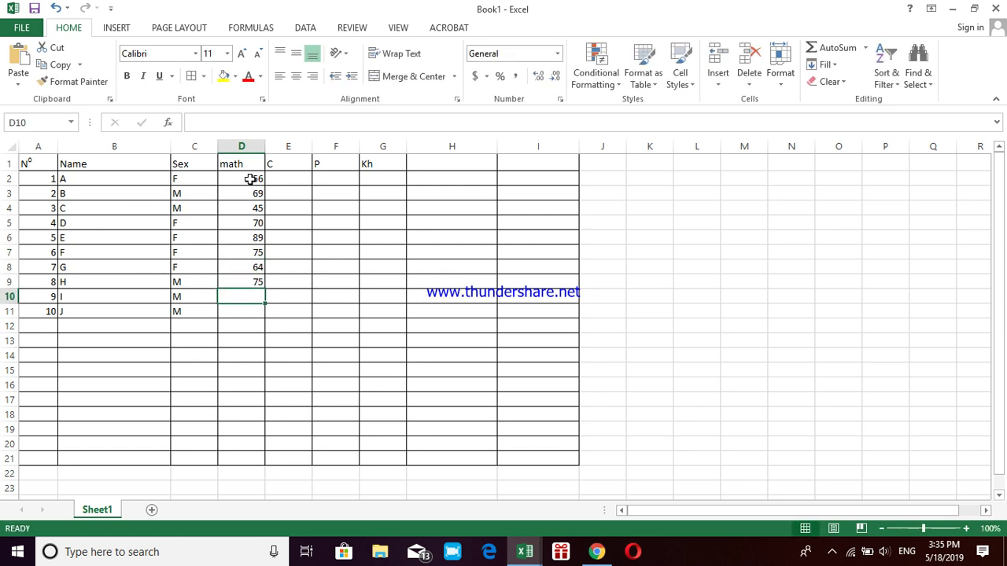
text(46)
key(Return)
text(57)
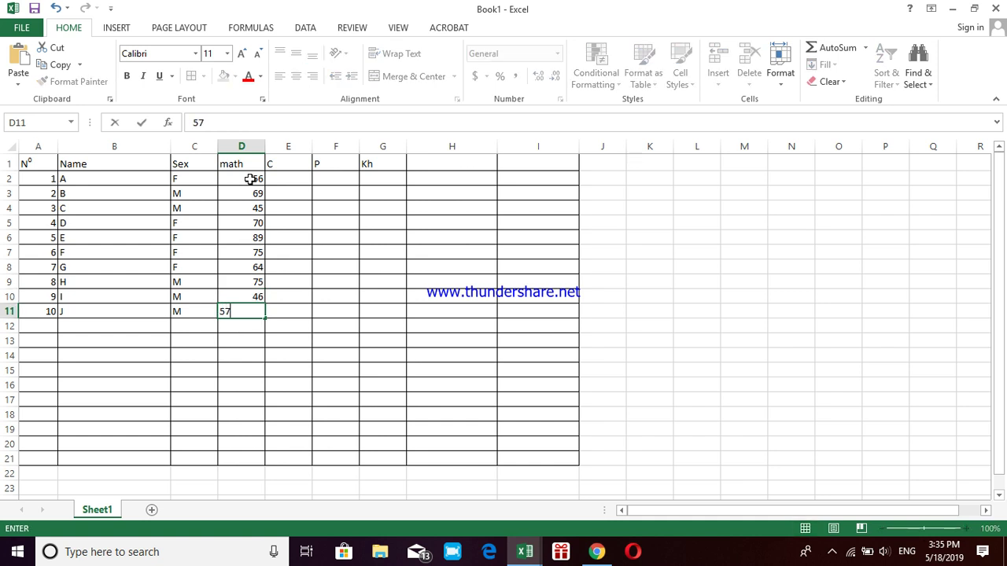
key(Return)
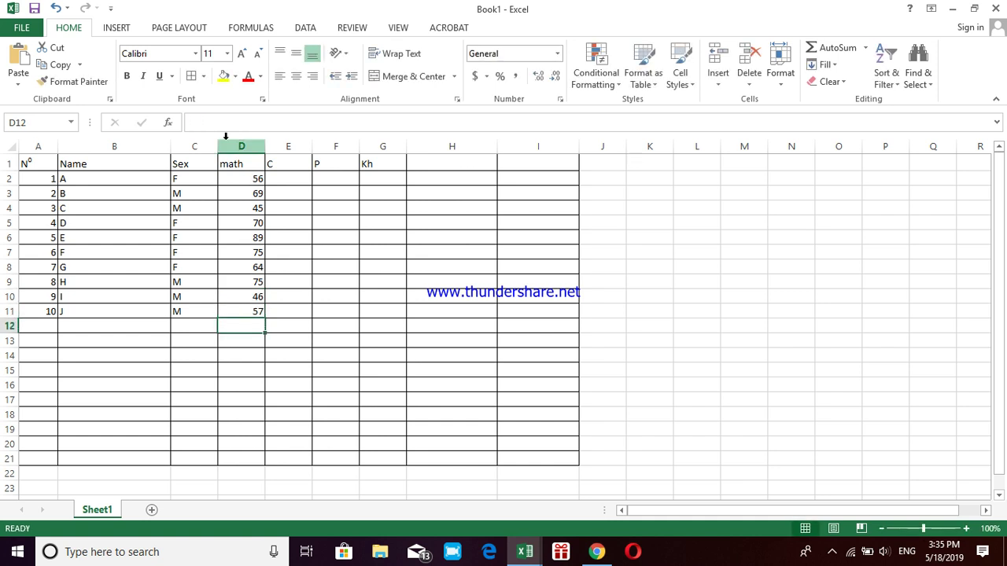
click(298, 178)
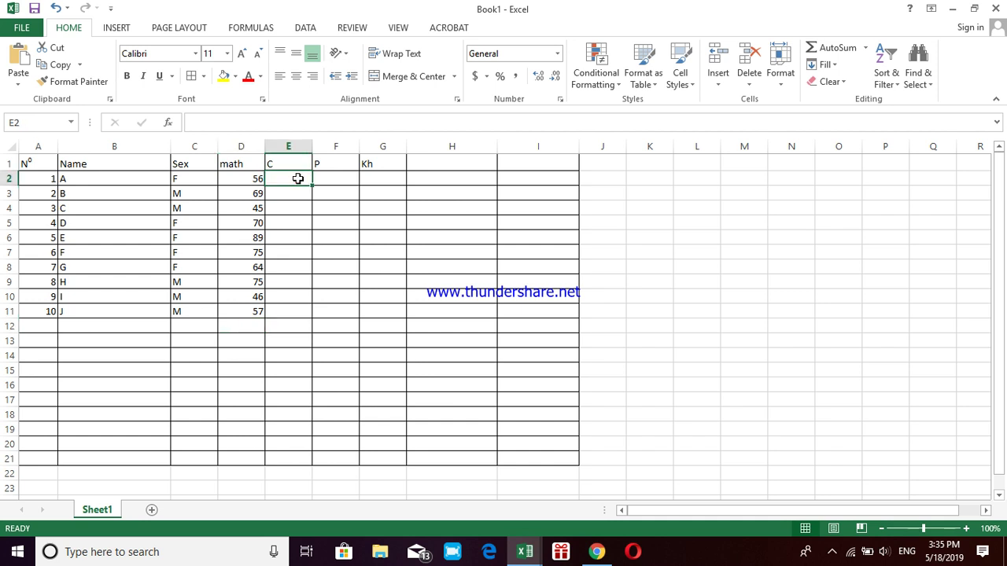
Enter C scores 80, 56, 47, 46, 55 for students A–E in E2–E6
text(80)
key(Return)
text(56)
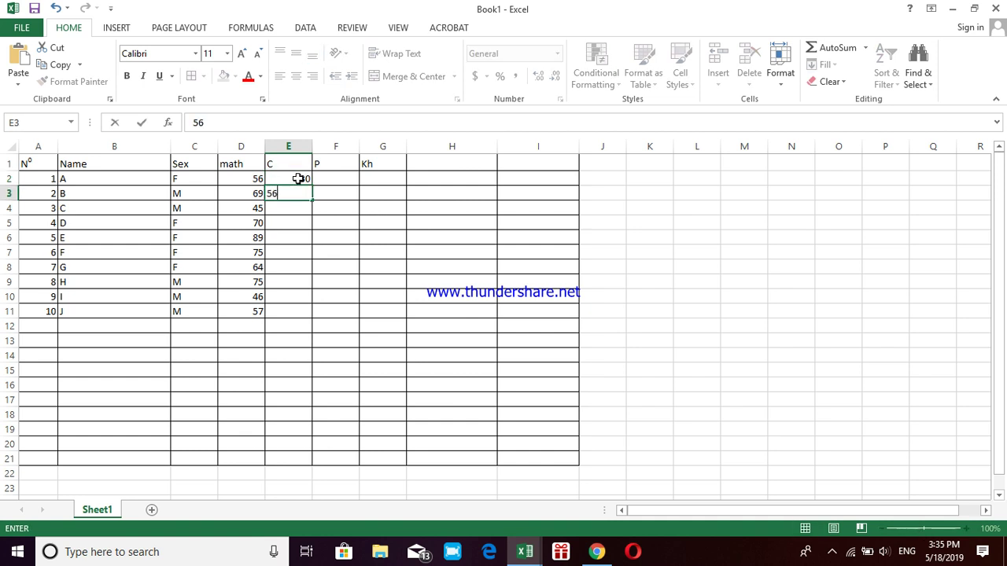
key(Return)
text(47)
key(Return)
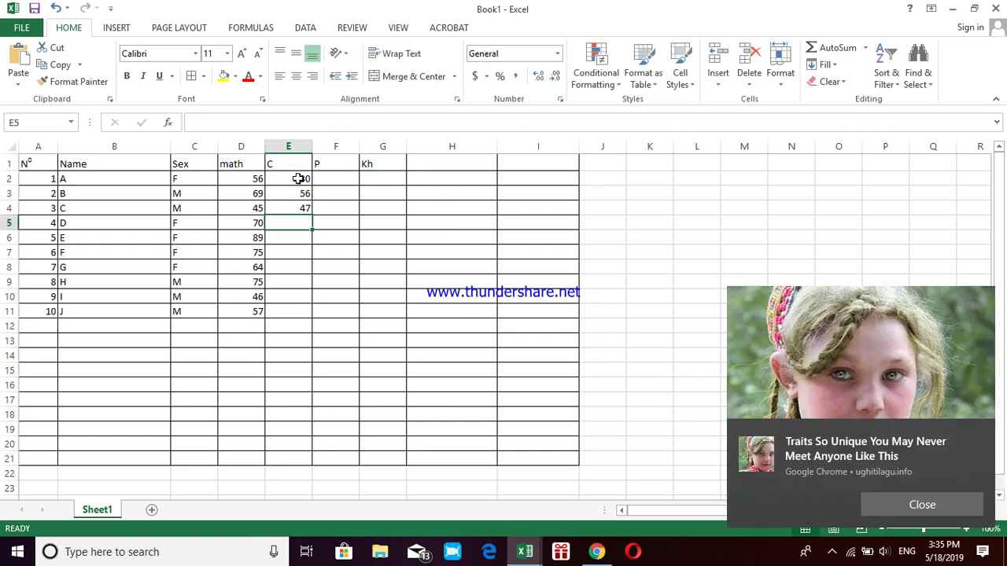
text(46)
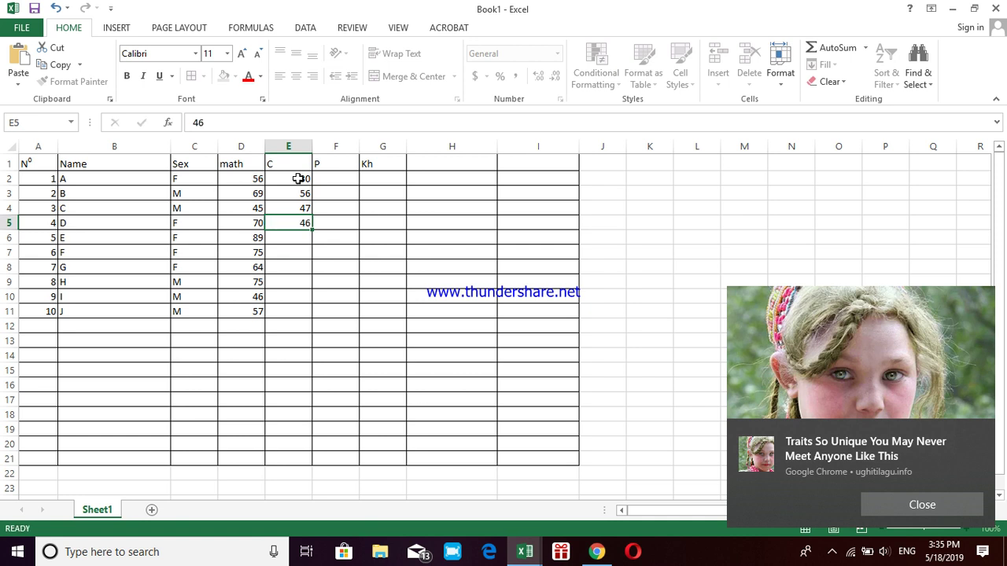
key(Return)
text(55)
key(Return)
Enter C scores 64, 39, 46, 57, 56 for students F–J in E7–E11
text(64)
key(Return)
text(3)
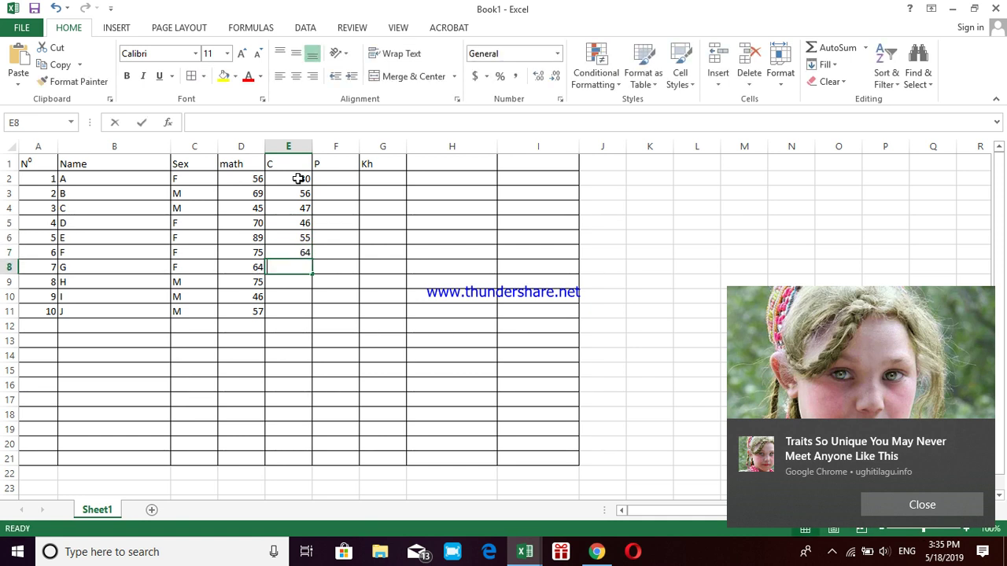
text(9)
key(Return)
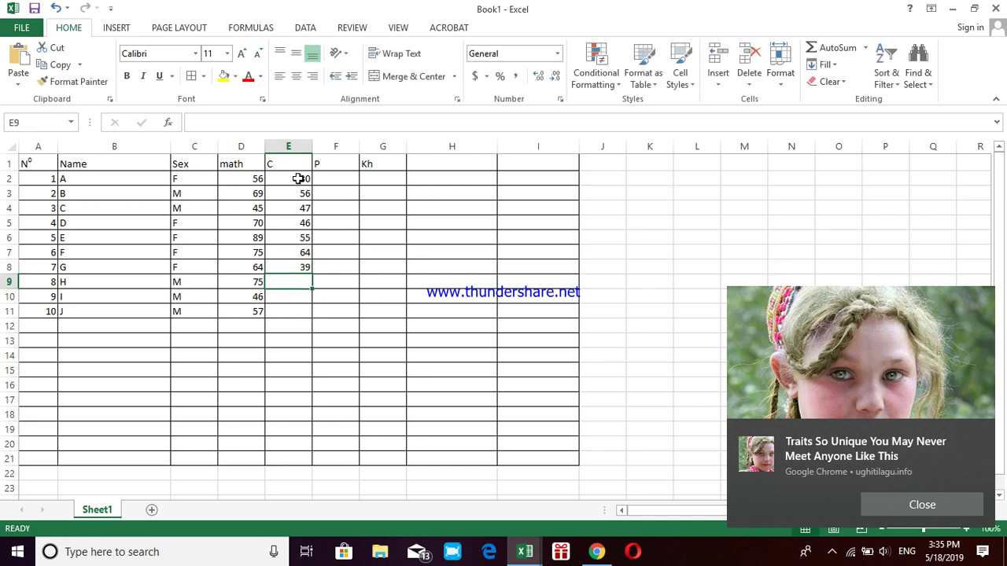
text(46)
key(Return)
text(57)
key(Return)
text(56)
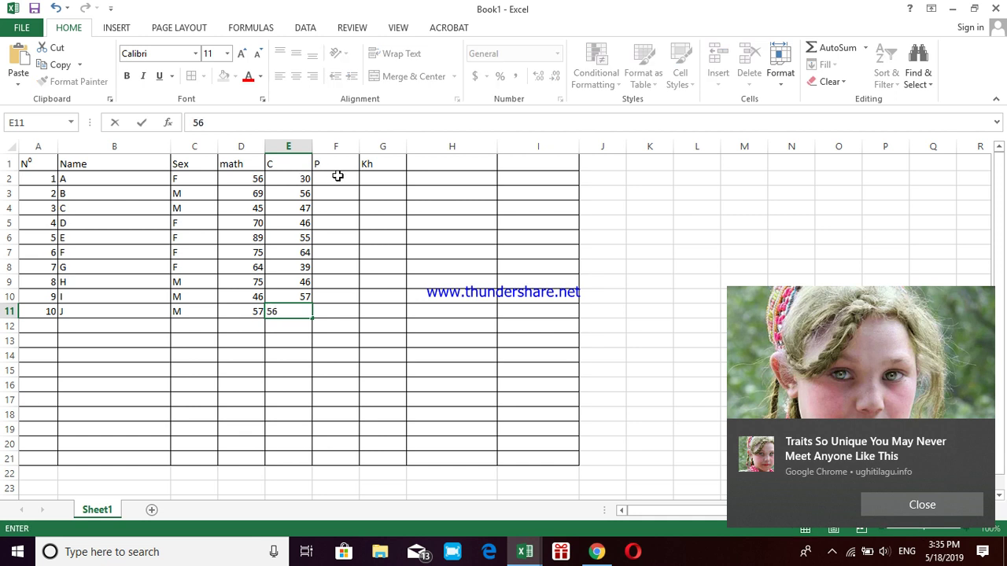
Enter P scores 45, 65, 75, 35, 86 for students A–E in F2–F6
click(338, 177)
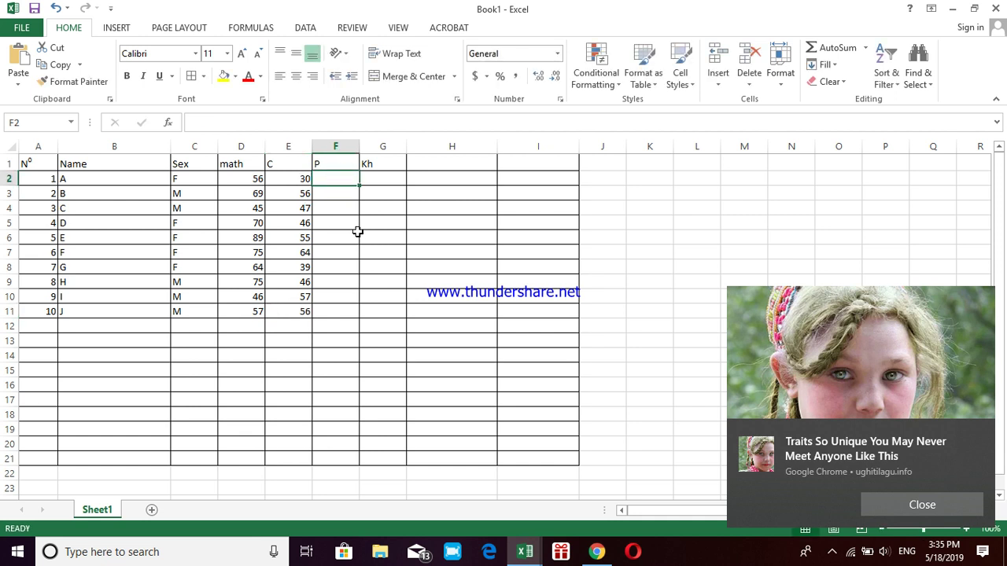
text(6)
key(Left)
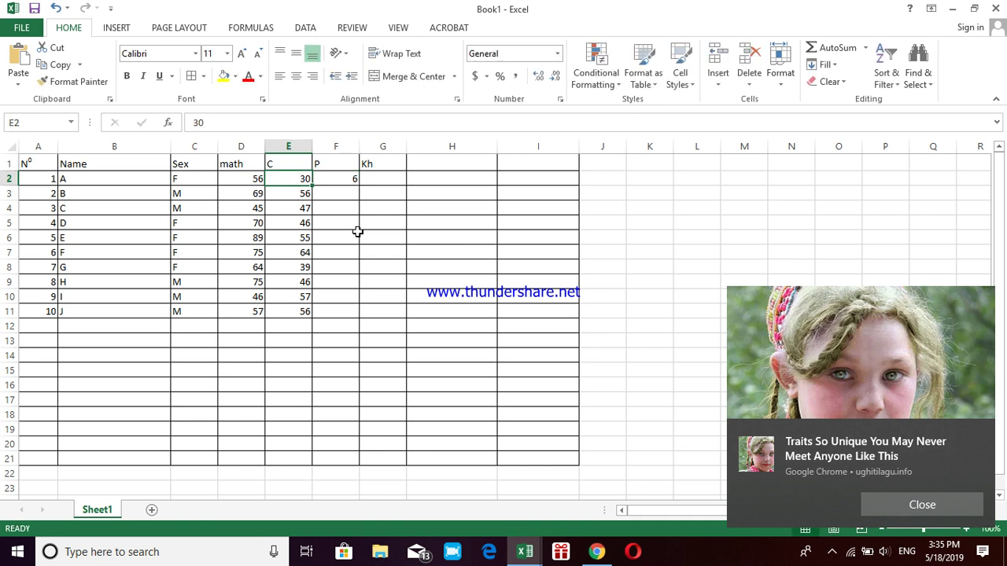
key(Right)
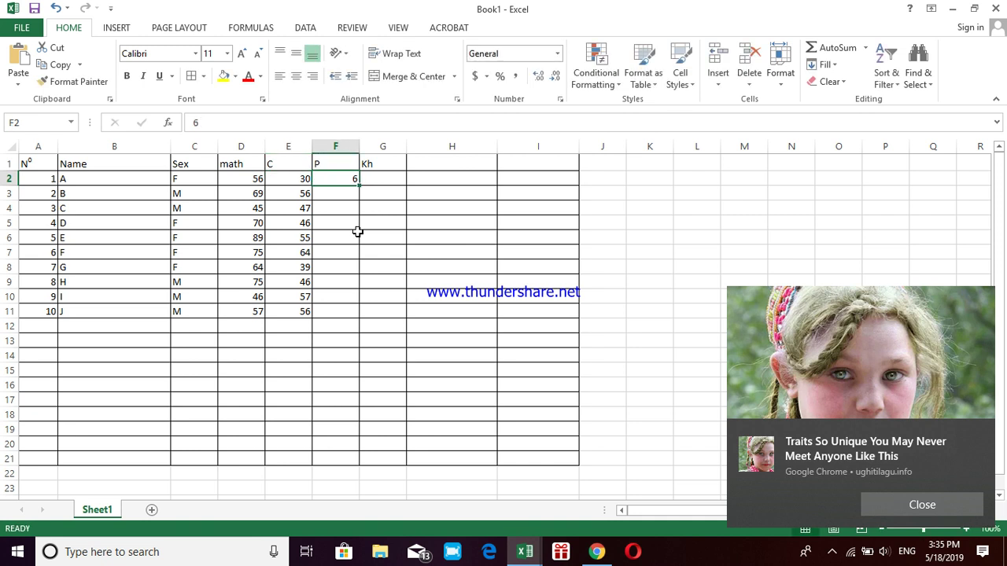
text(45)
key(Return)
text(65)
key(Return)
text(75)
key(Return)
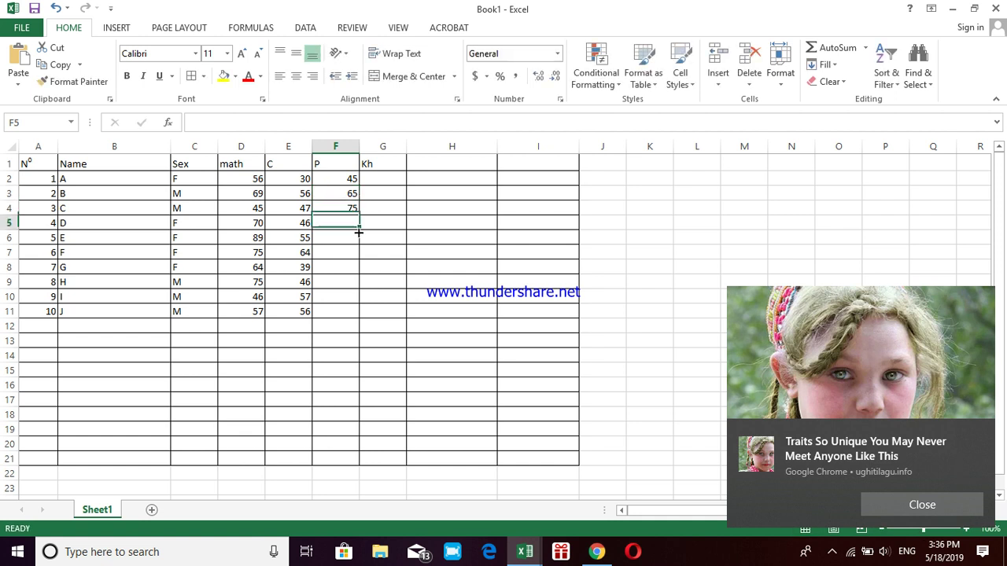
text(35)
key(Return)
text(86)
key(Return)
Enter P scores 58, 57, 64, 57, 46 in F7–F11 and discard the stray entry below
text(58)
key(Return)
text(57)
key(Return)
text(64)
key(Return)
text(57)
key(Return)
text(46)
key(Return)
text(8)
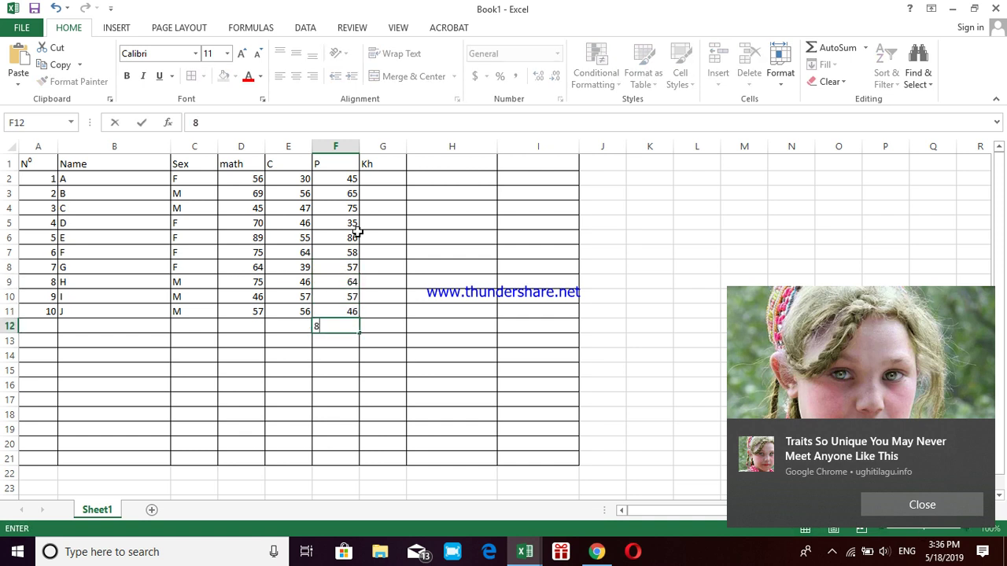
key(Escape)
click(386, 178)
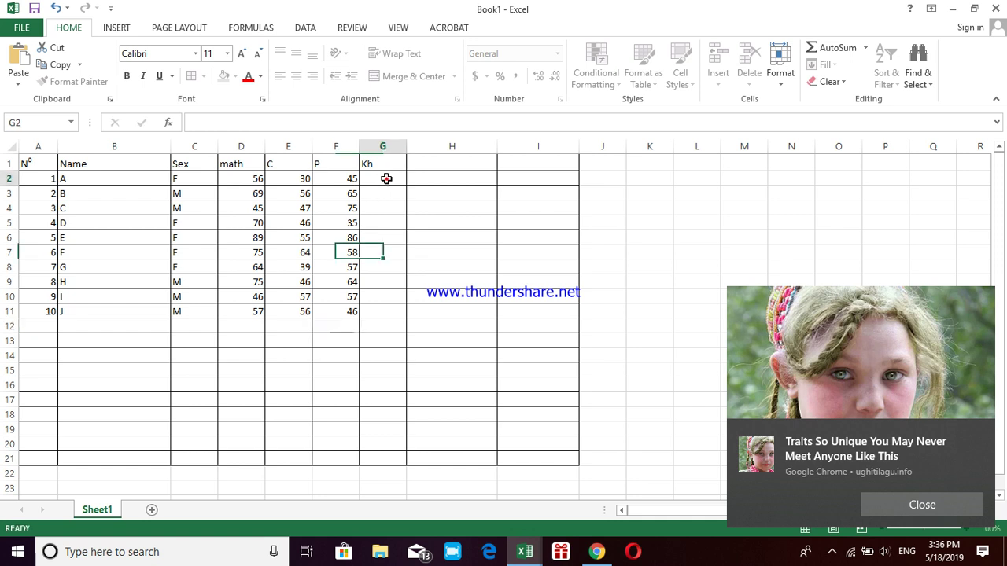
Enter Kh scores 55, 44, 75, 36 and 58 for students A through E
text(55)
key(Return)
text(44)
key(Return)
text(75)
key(Return)
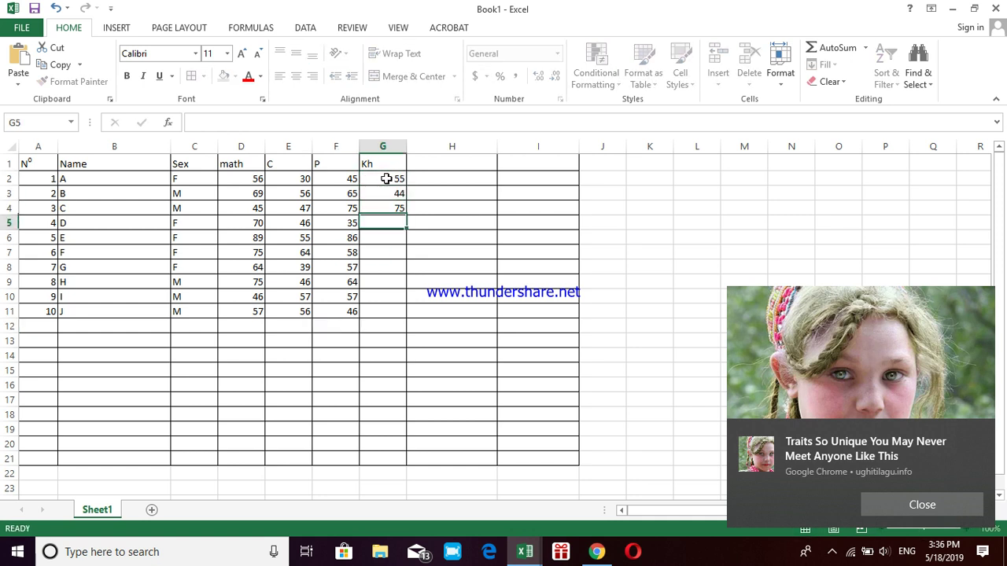
text(36)
key(Return)
text(58)
key(Return)
Enter Kh scores 64, 35, 75, 46 and 57 for students F through J
text(64)
key(Return)
text(35)
key(Return)
text(75)
key(Return)
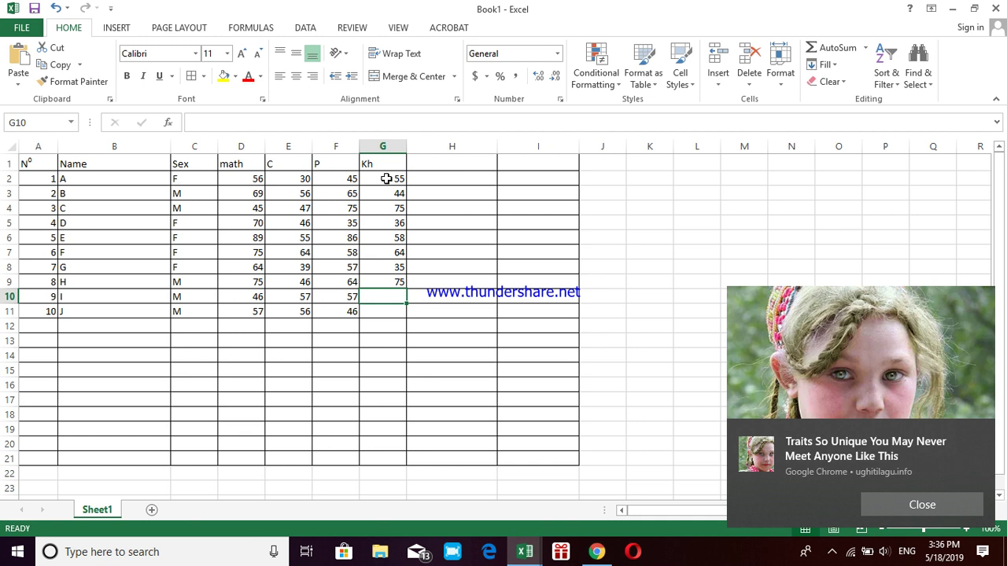
text(46)
key(Return)
text(57)
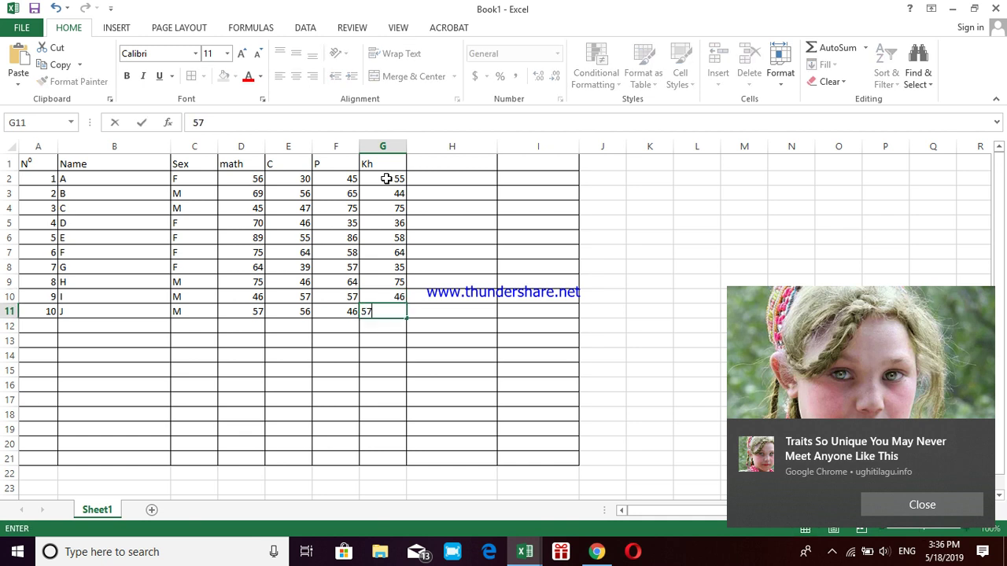
key(Return)
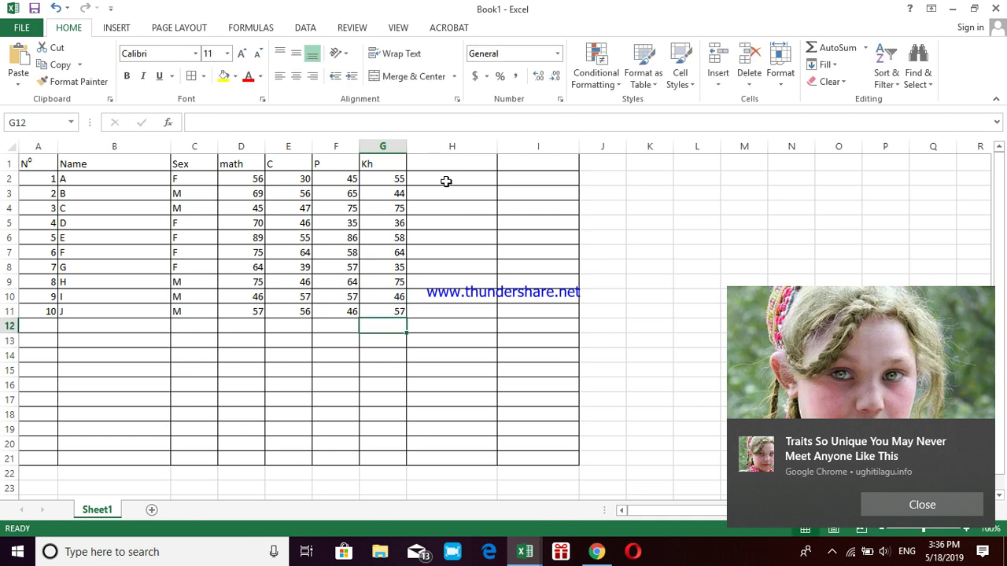
Add the heading 'Sum' in cell H1
click(446, 165)
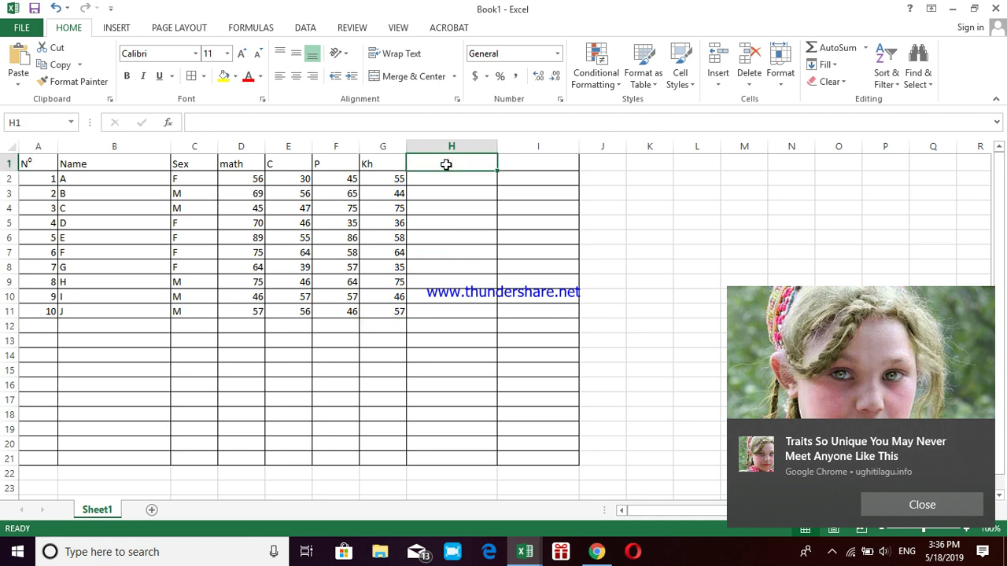
text(Sum)
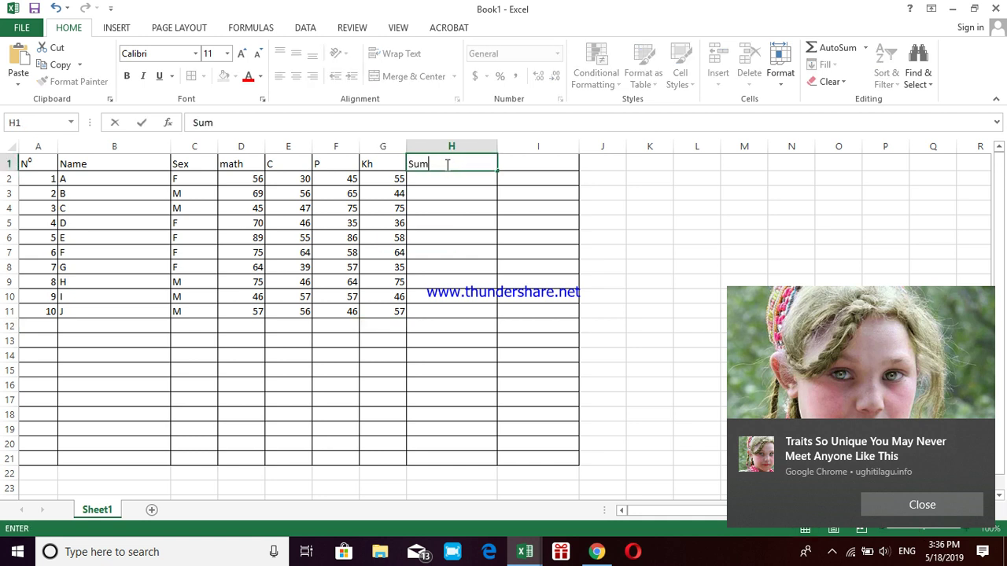
click(519, 166)
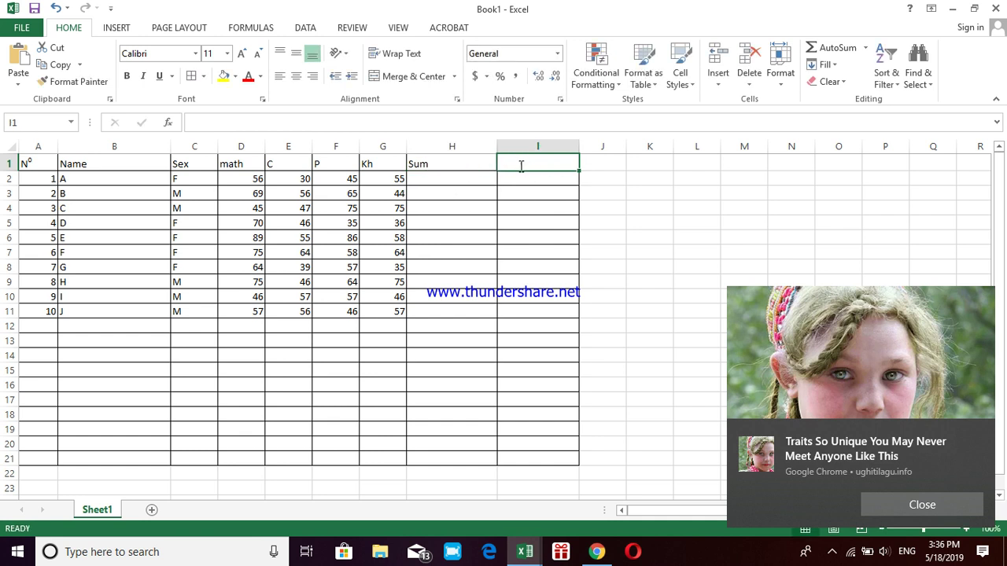
Add the heading 'Average' in cell I1, then return to cell H2
text(Average)
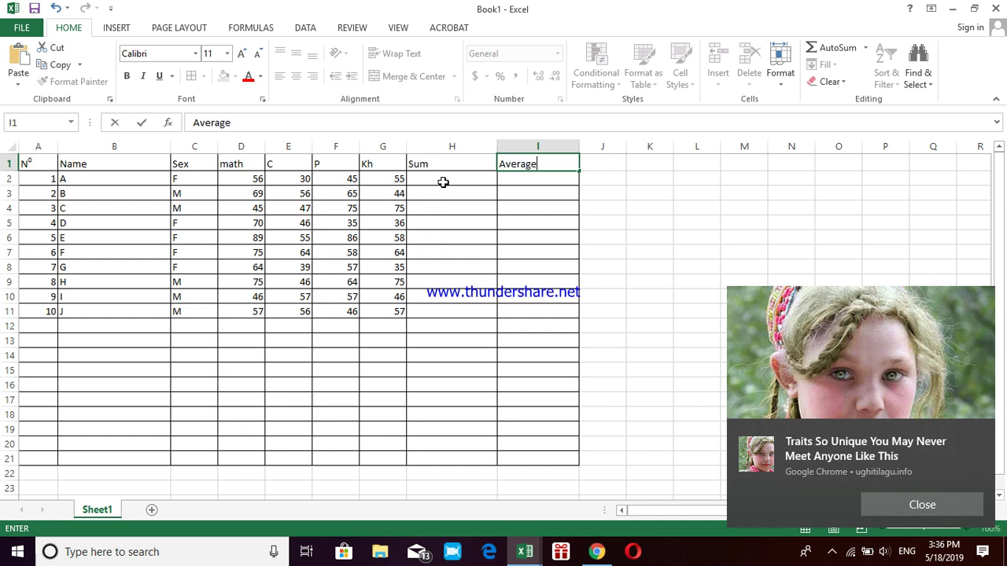
click(442, 181)
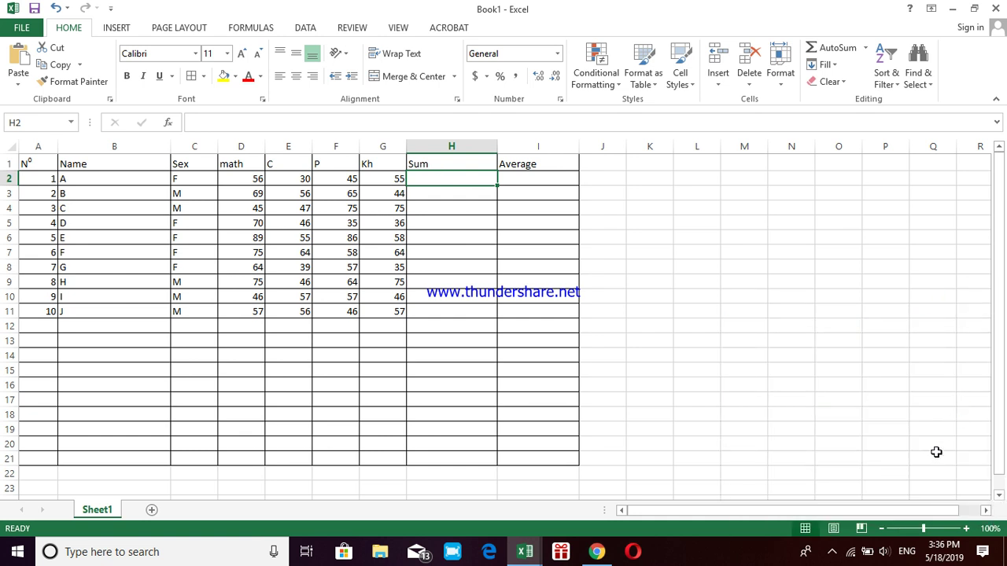
click(832, 554)
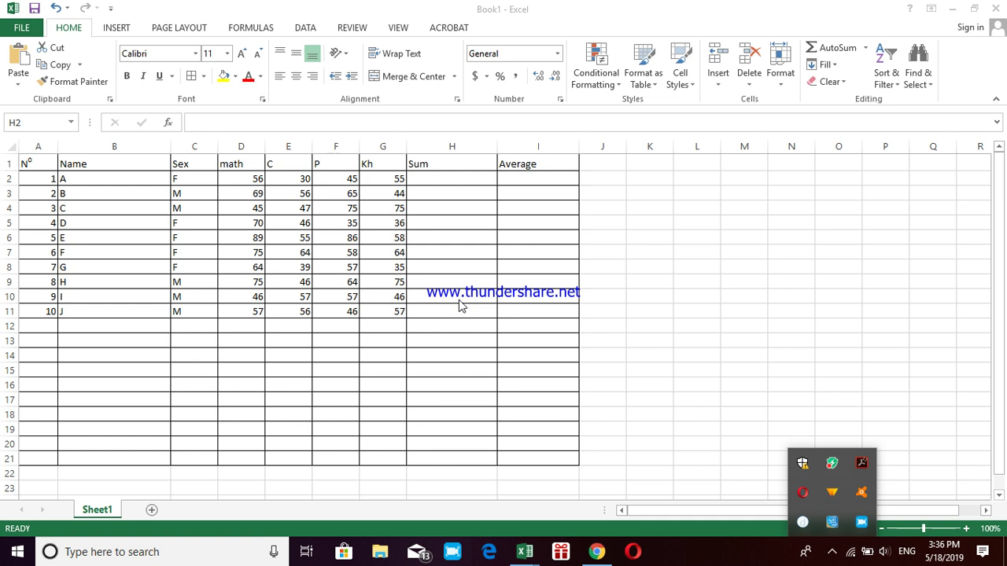
click(433, 178)
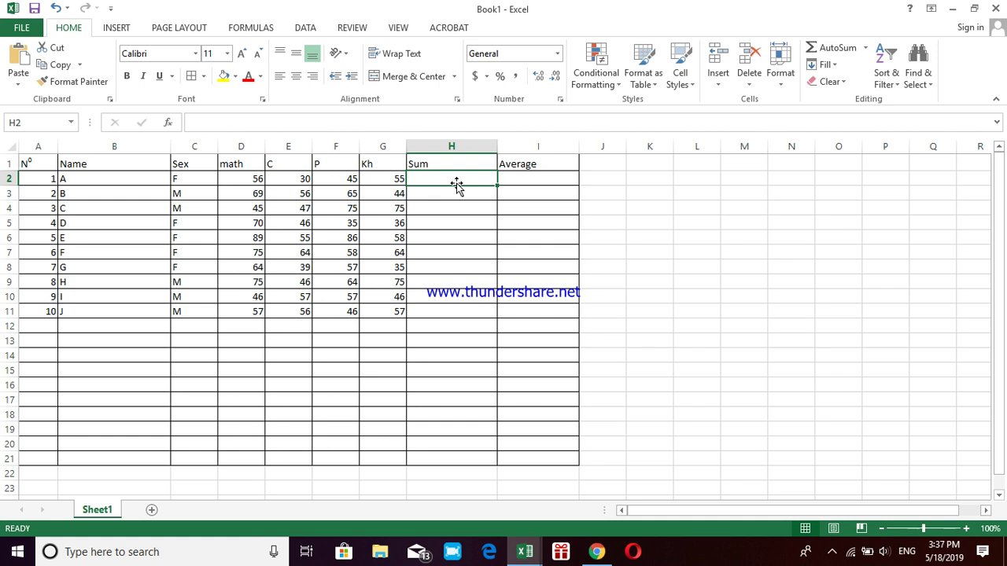
Enter =SUM(D2:G2) in H2 to total student A's scores as 186
text(=)
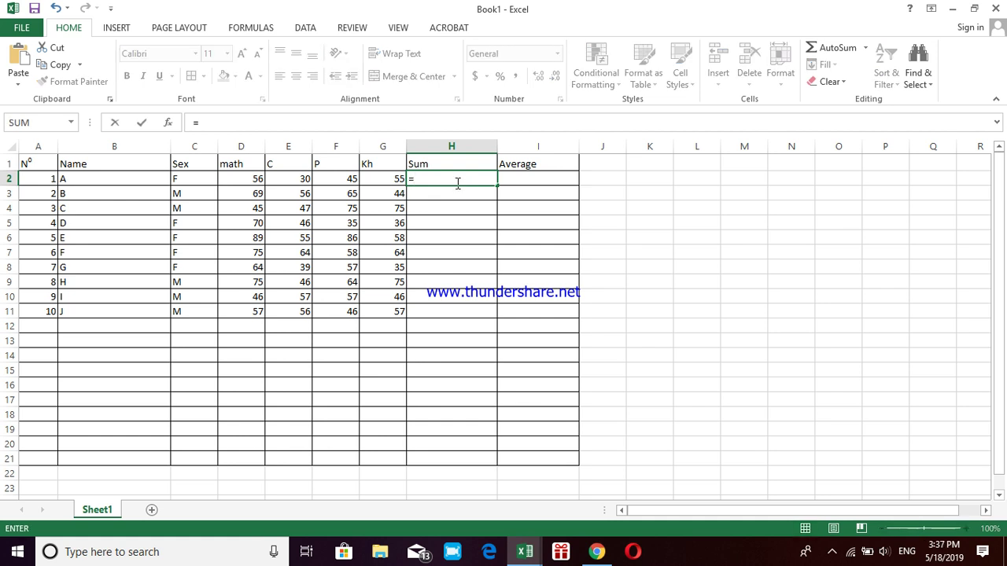
text(S)
text(UM)
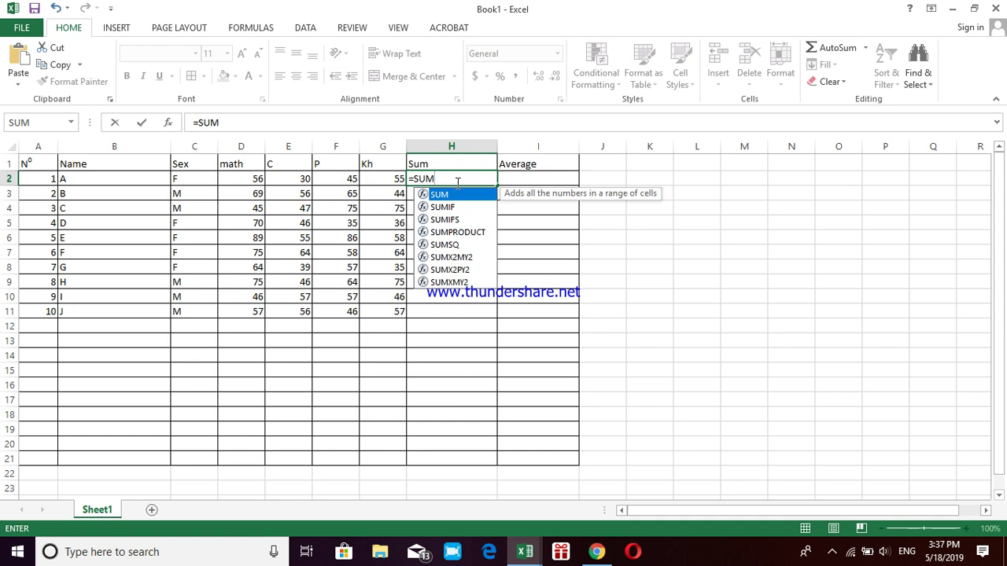
text(()
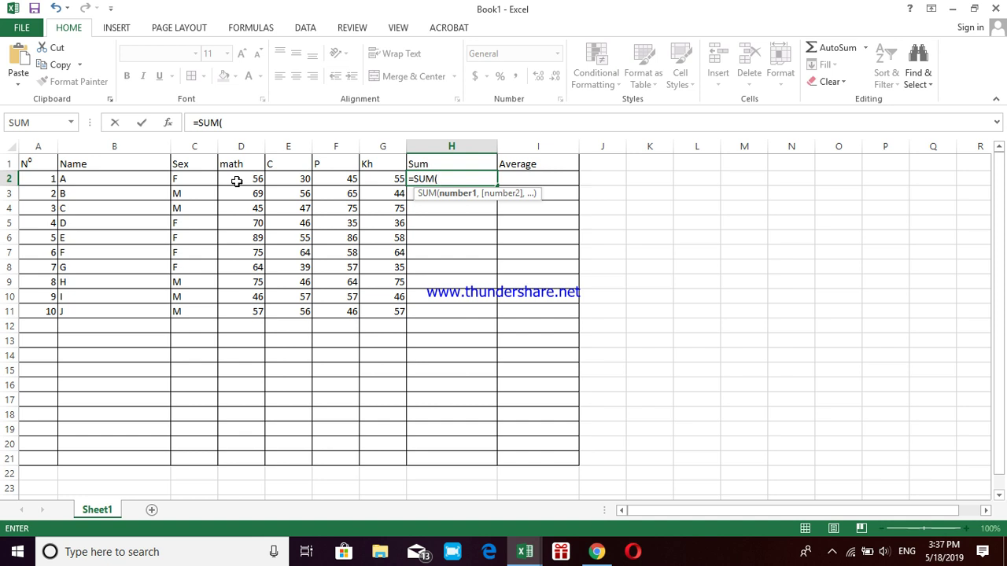
drag(249, 181, 368, 181)
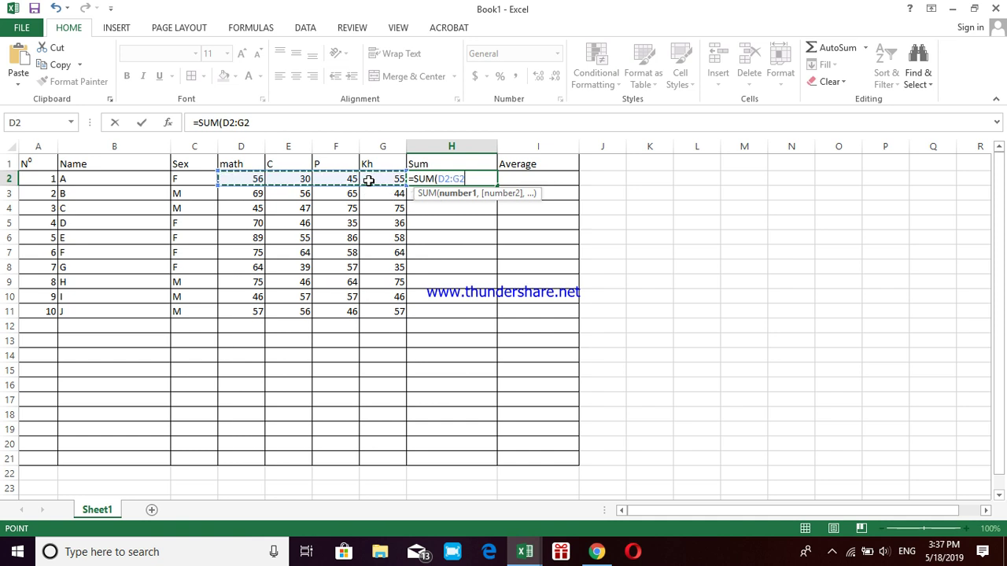
text())
key(Return)
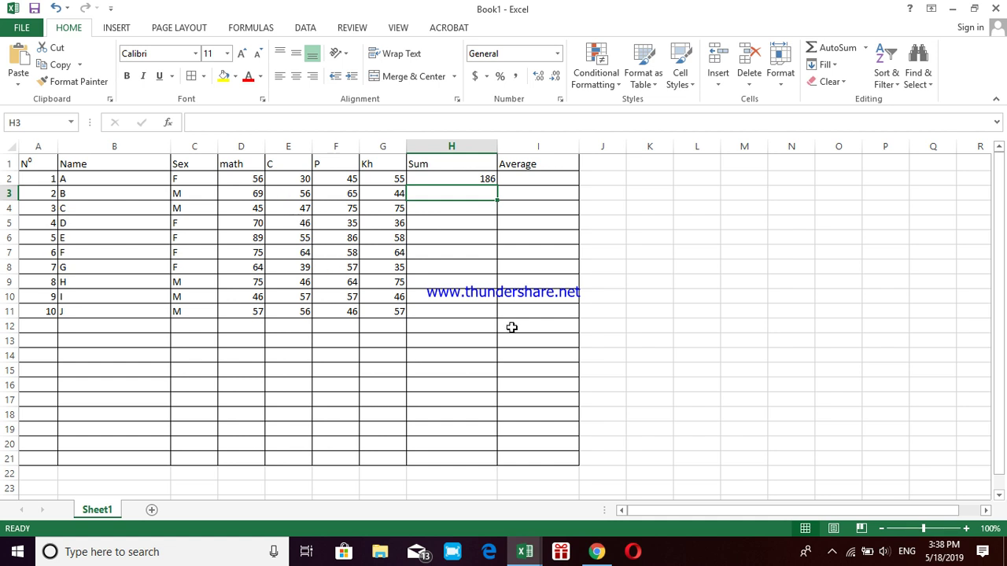
click(832, 552)
right_click(863, 521)
click(912, 454)
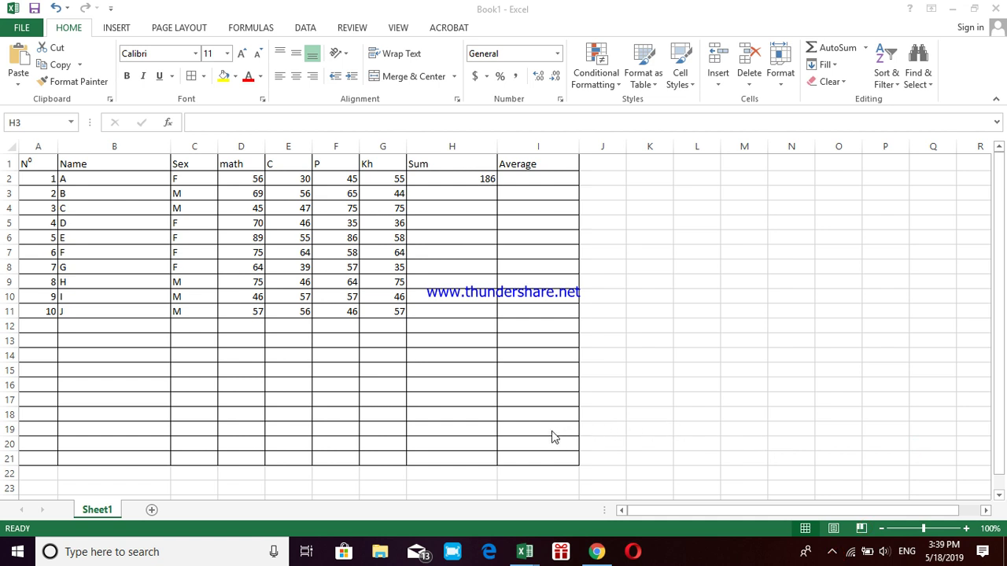
click(831, 551)
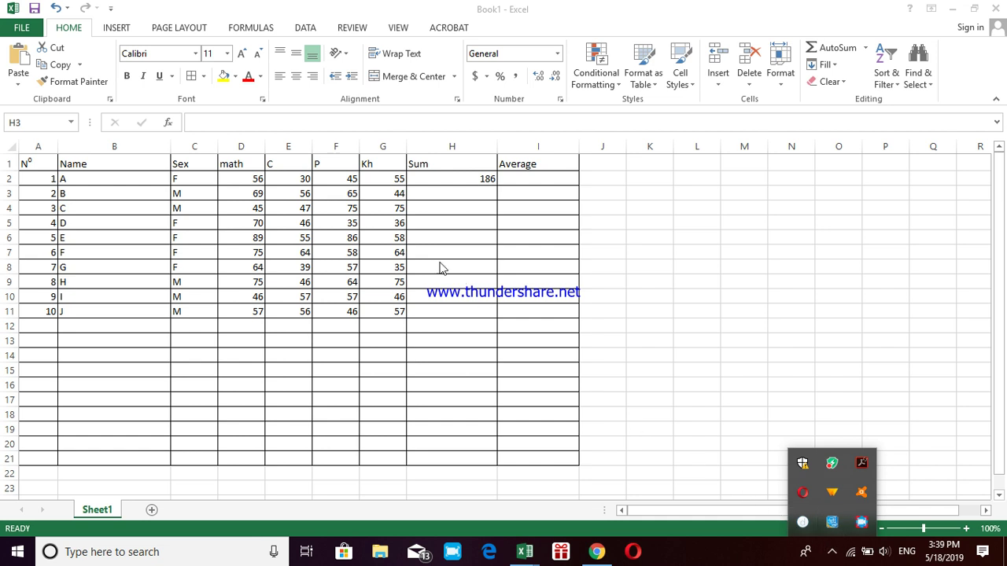
click(249, 176)
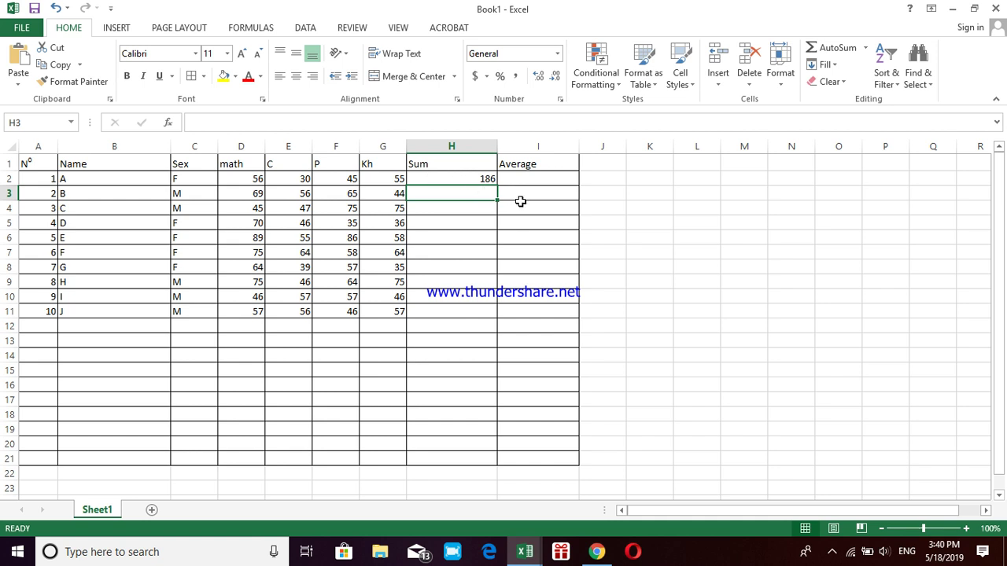
click(452, 178)
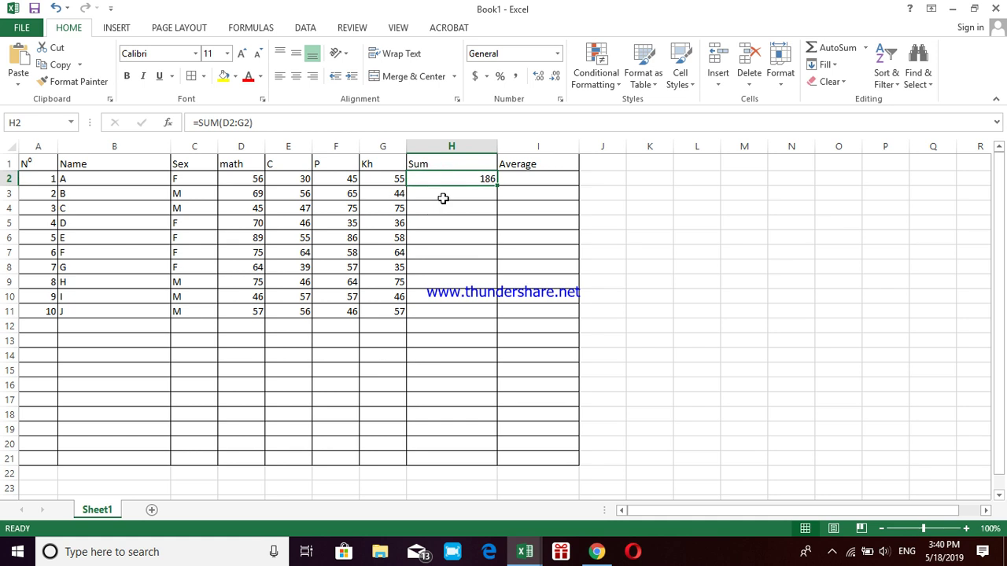
Enter =SUM(D3:G3) in H3 for 234, then fill H2's SUM formula down to H11
click(443, 198)
text(=S)
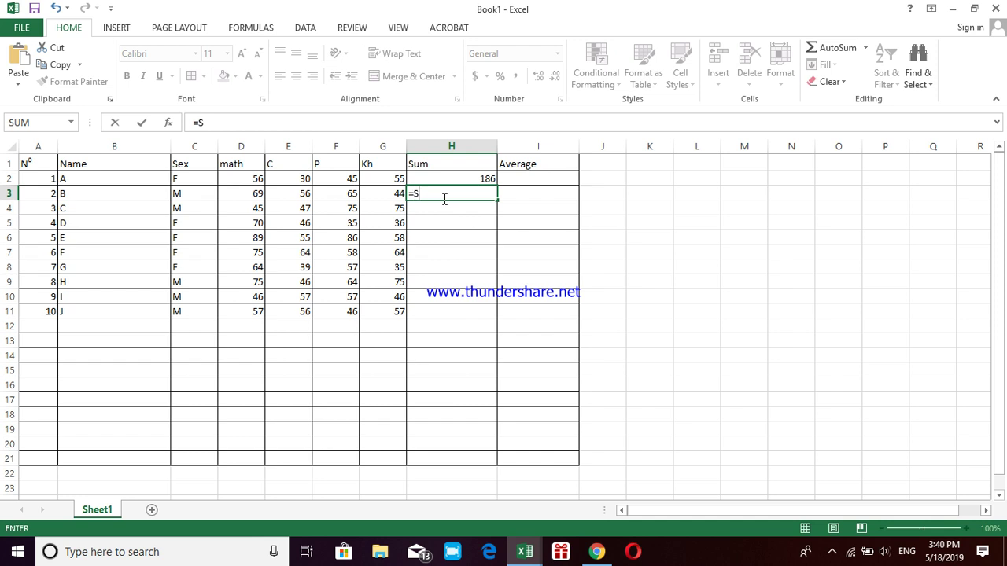
text(um()
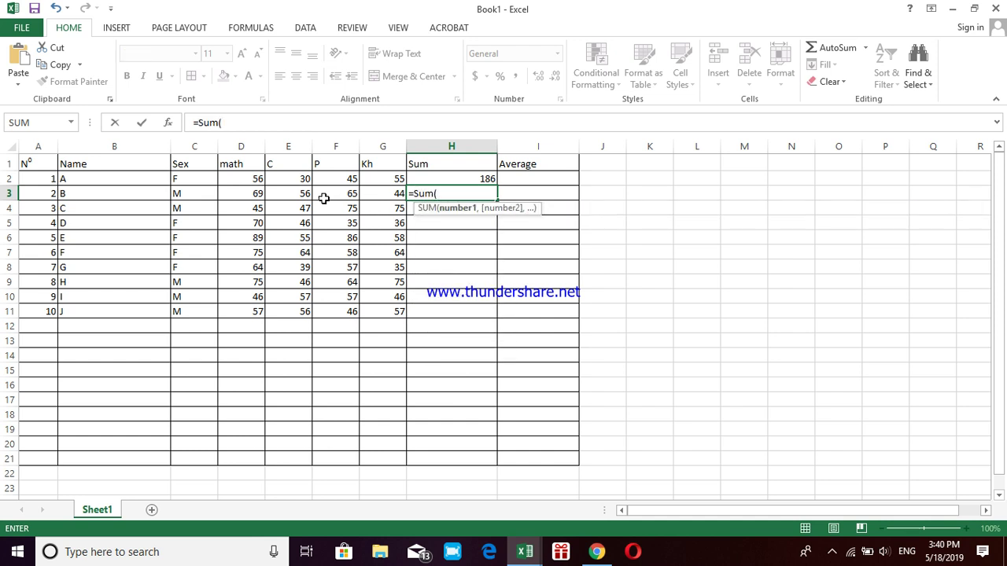
drag(247, 193, 367, 195)
text())
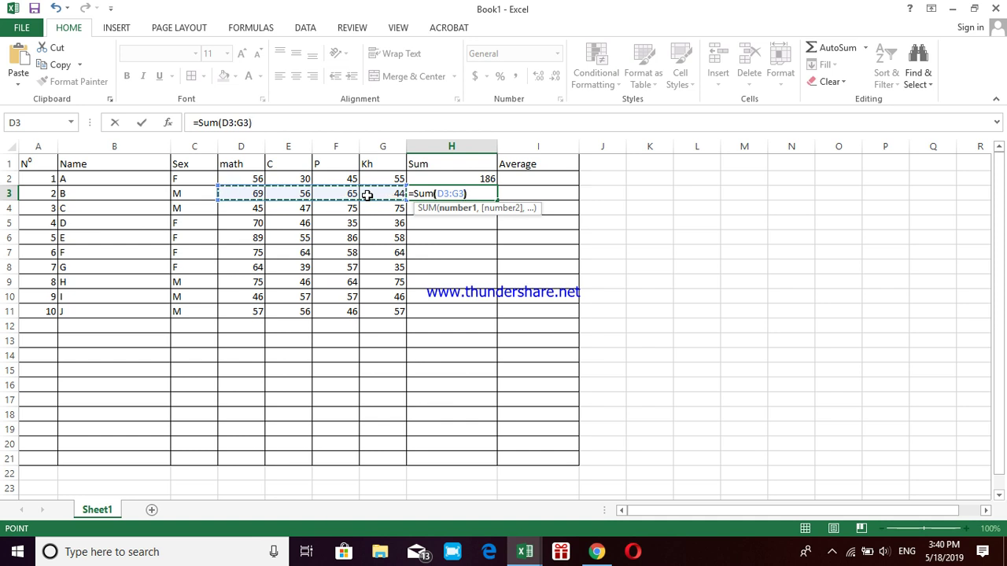
key(Return)
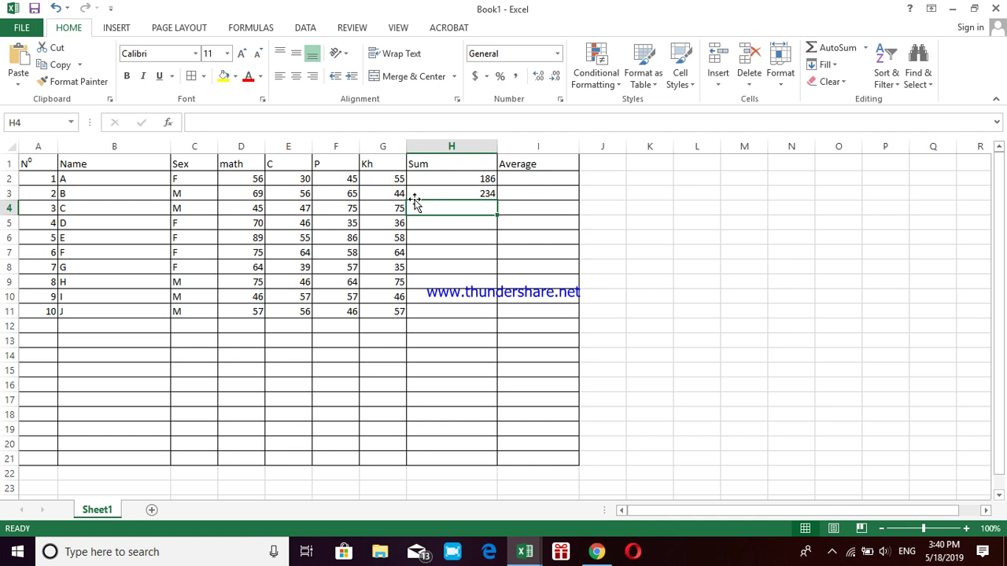
click(454, 178)
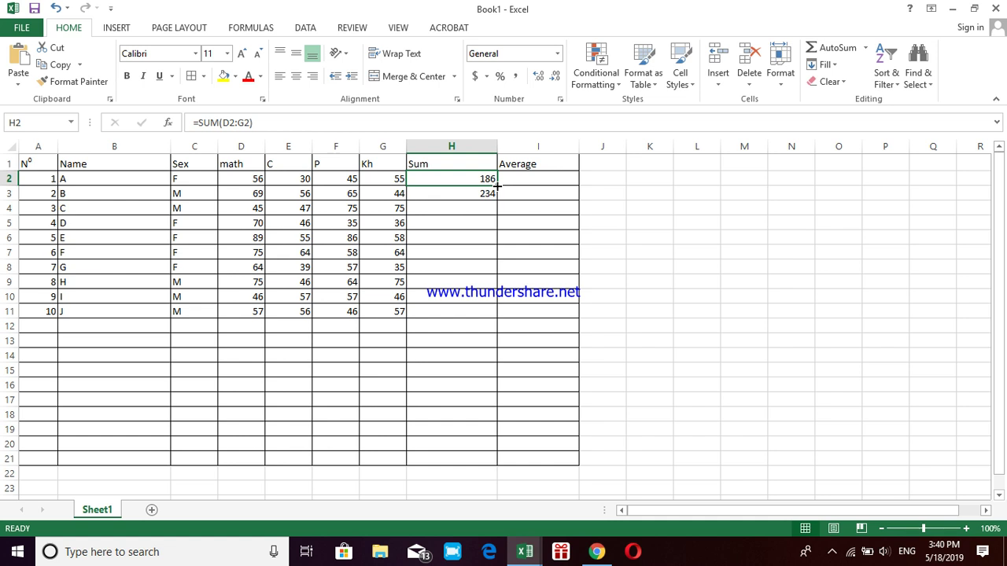
drag(498, 186, 497, 315)
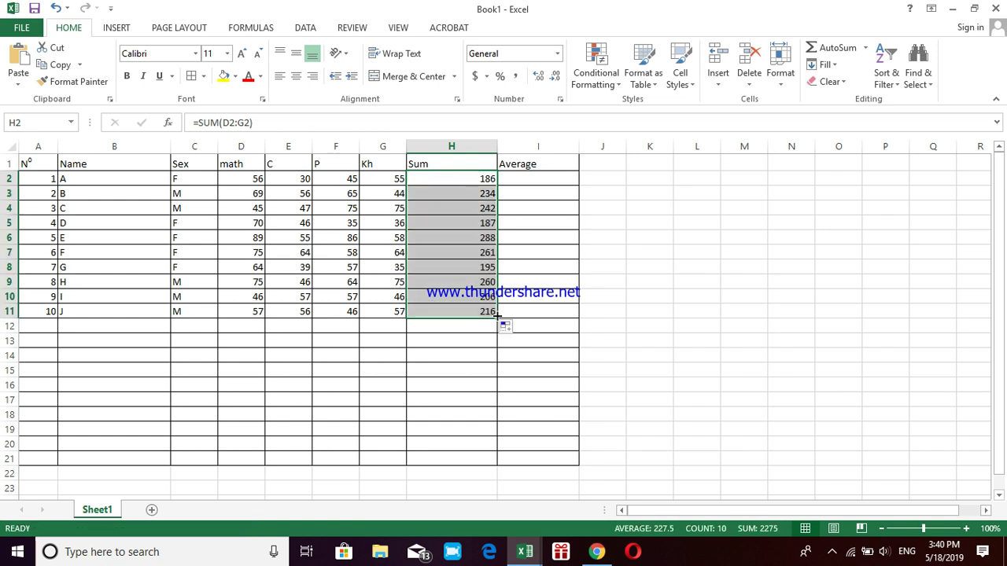
Deselect the filled Sum column by clicking an empty cell
click(617, 247)
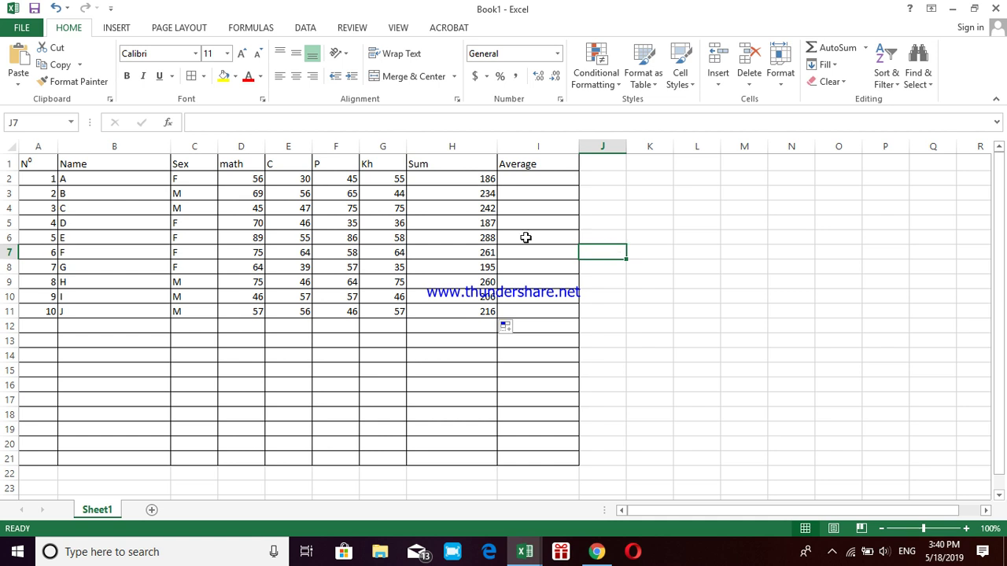
click(518, 181)
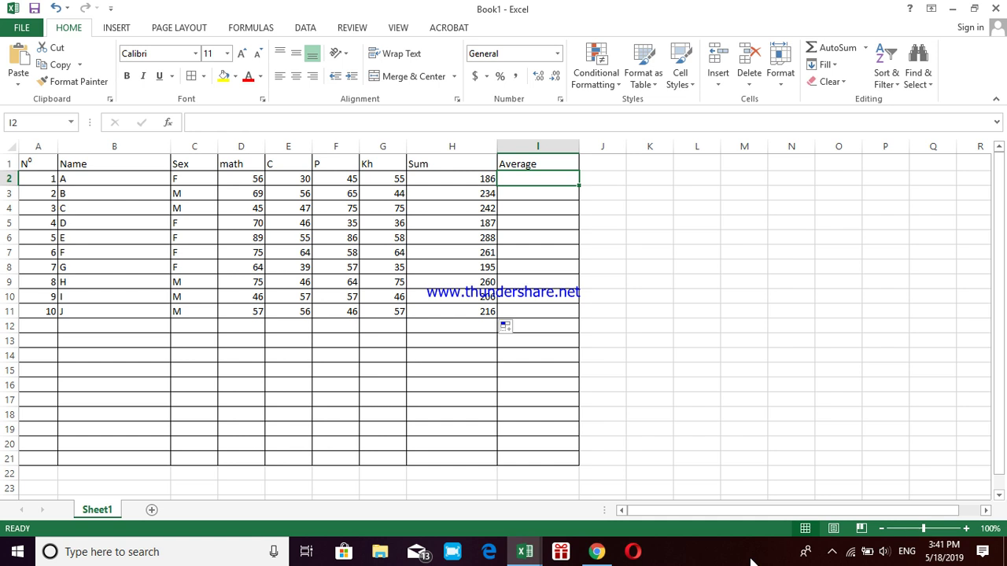
click(831, 552)
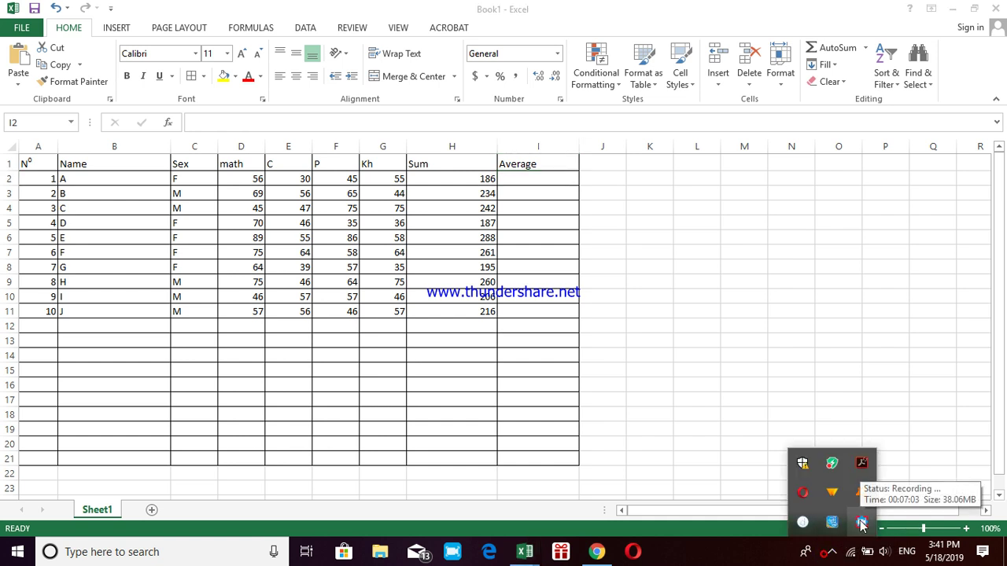